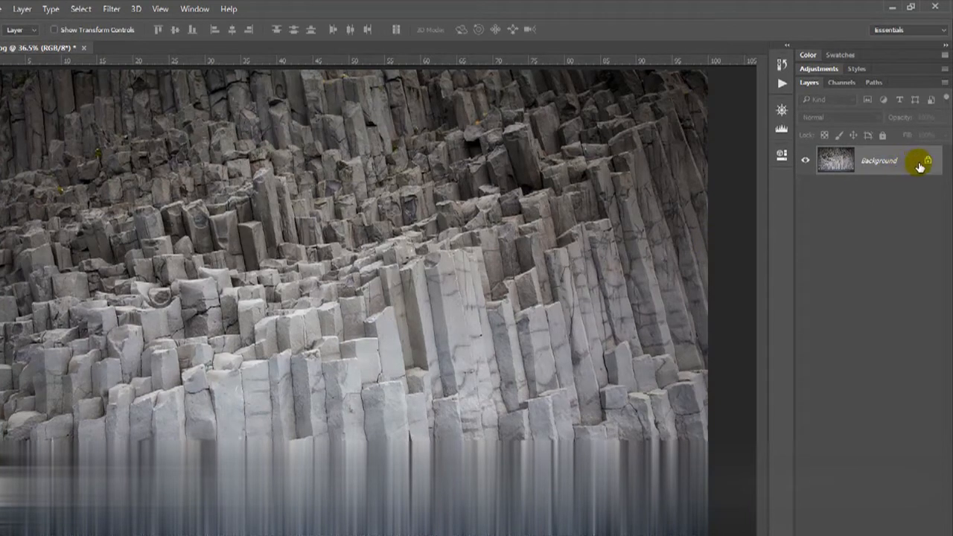
Unlock the Background so it becomes a regular layer and duplicate it with Layer Via Copy.
click(929, 161)
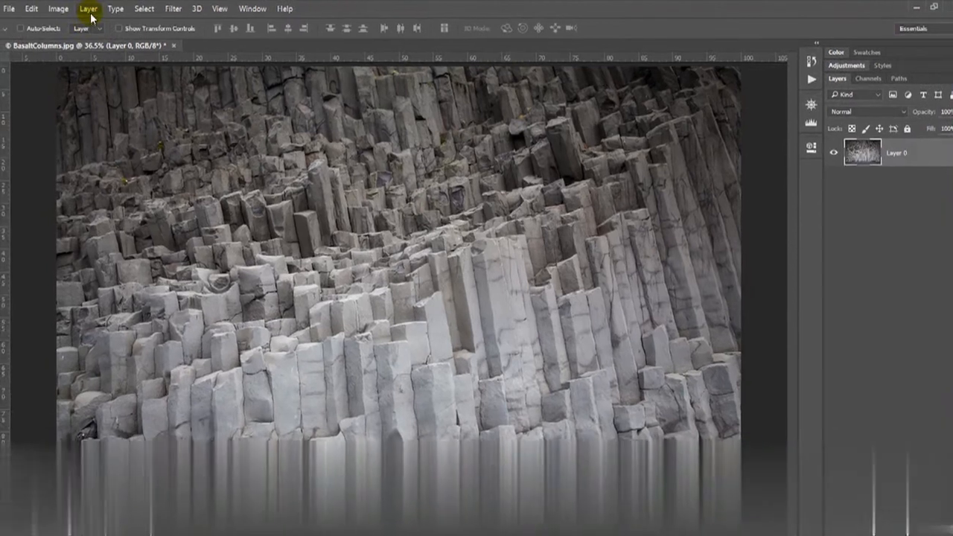
click(90, 11)
mouse_move(190, 28)
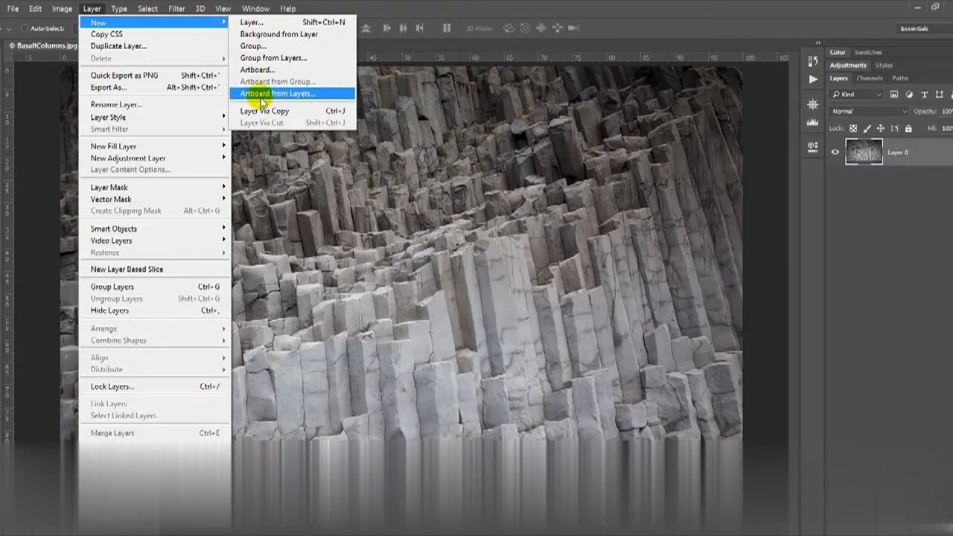
click(312, 111)
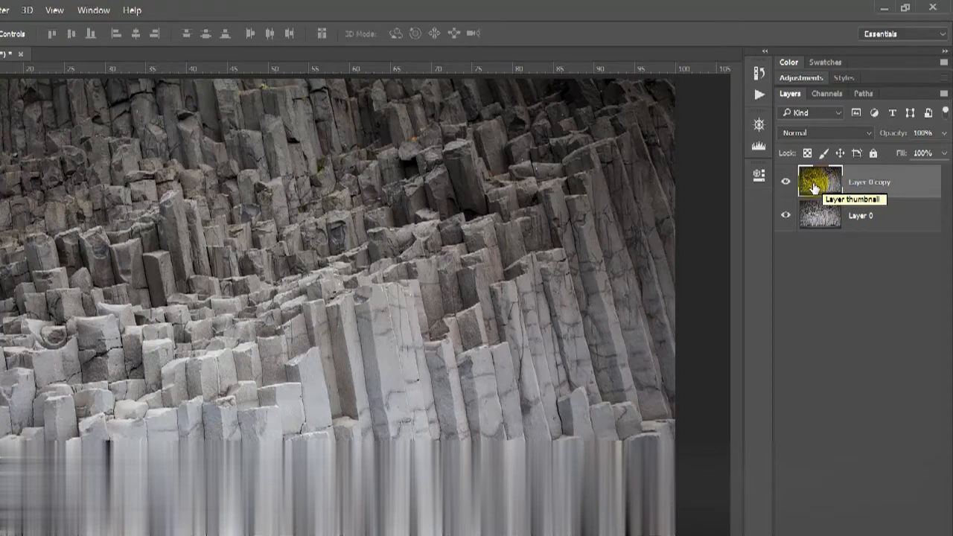
Lower the opacity of Layer 0 to 50% while its copy is hidden, and make the copy visible and active again.
click(786, 183)
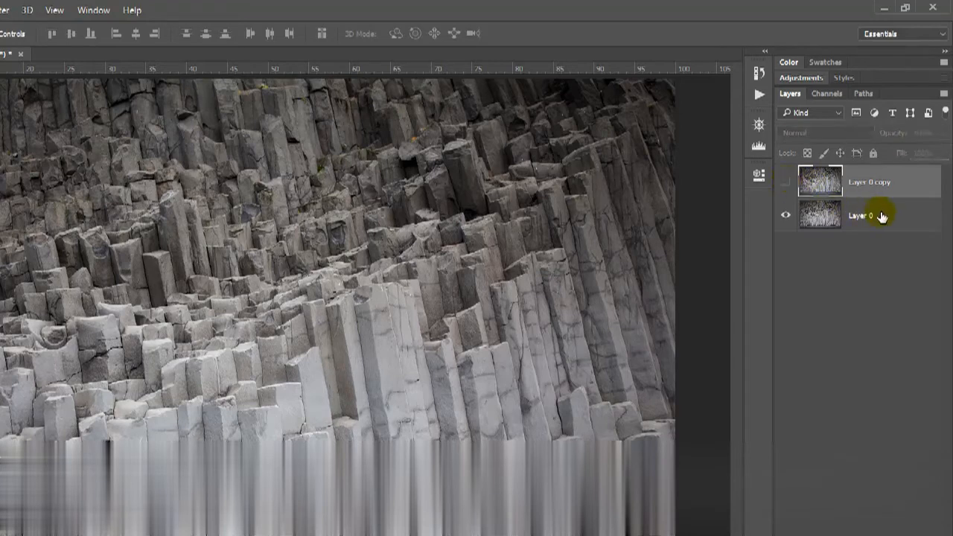
click(871, 214)
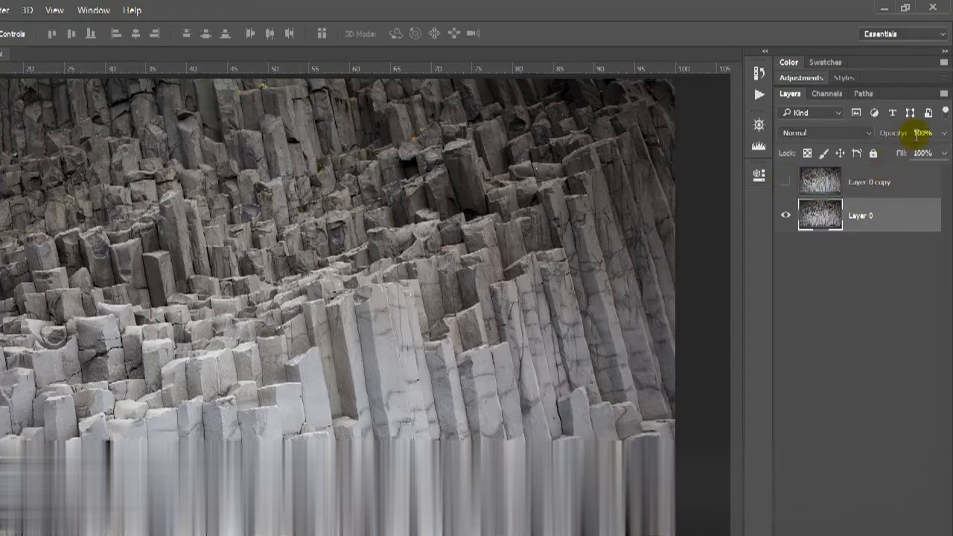
click(943, 133)
drag(942, 154, 910, 161)
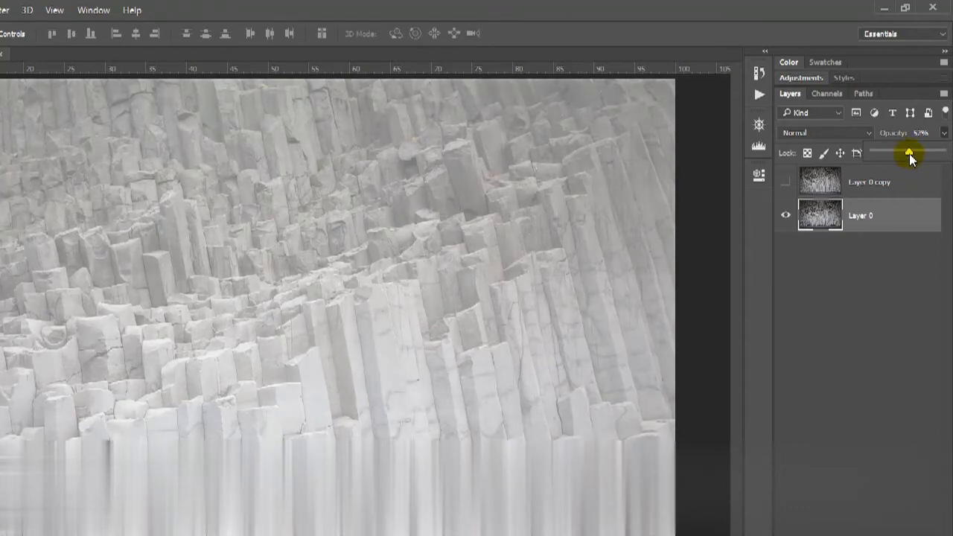
click(920, 132)
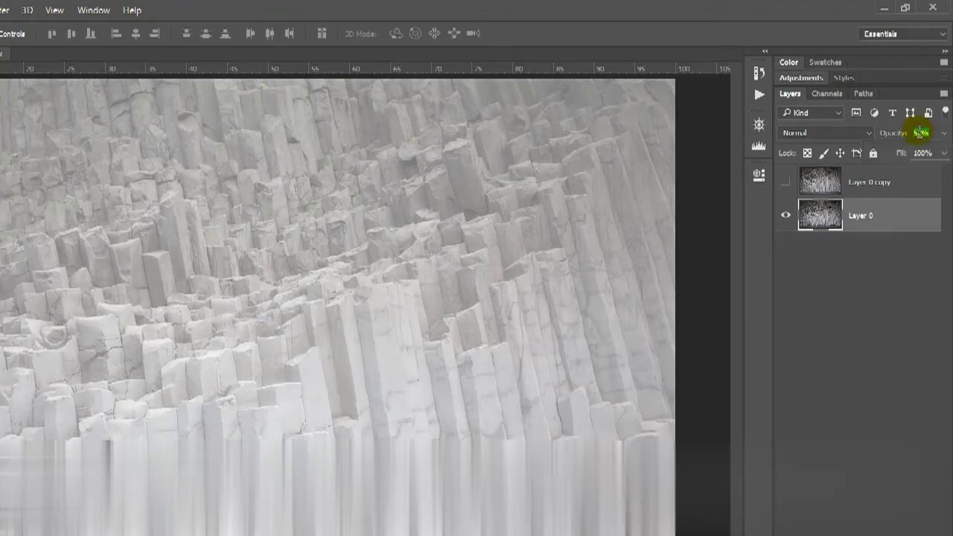
text(50)
key(Return)
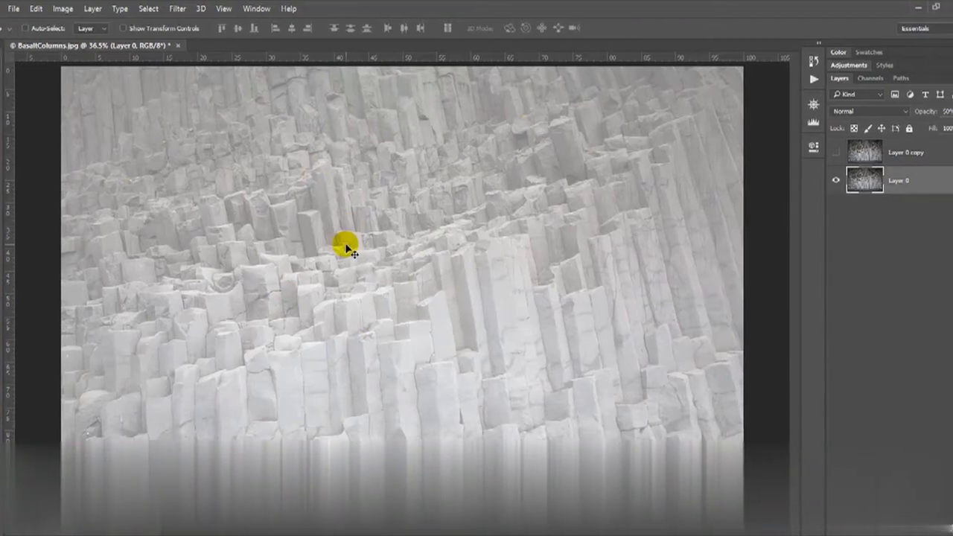
click(922, 153)
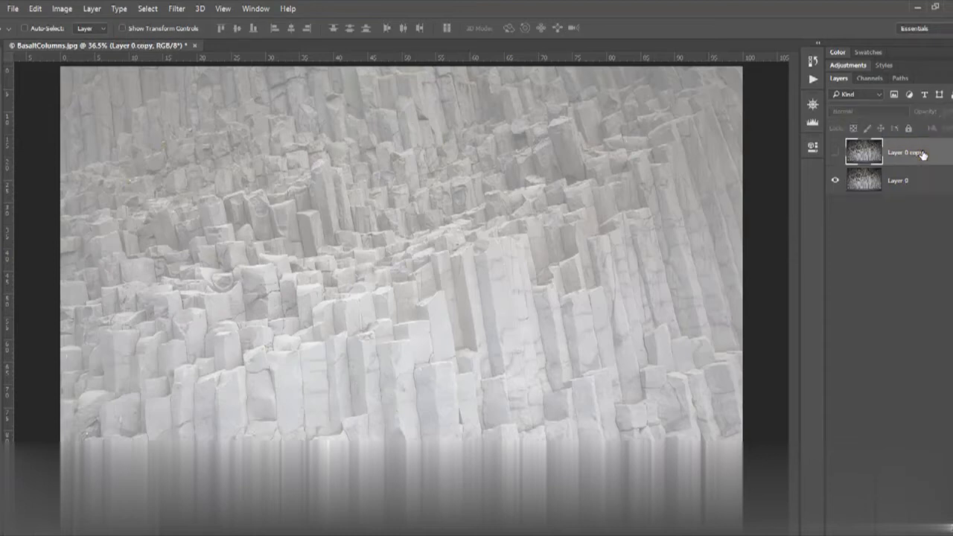
click(834, 154)
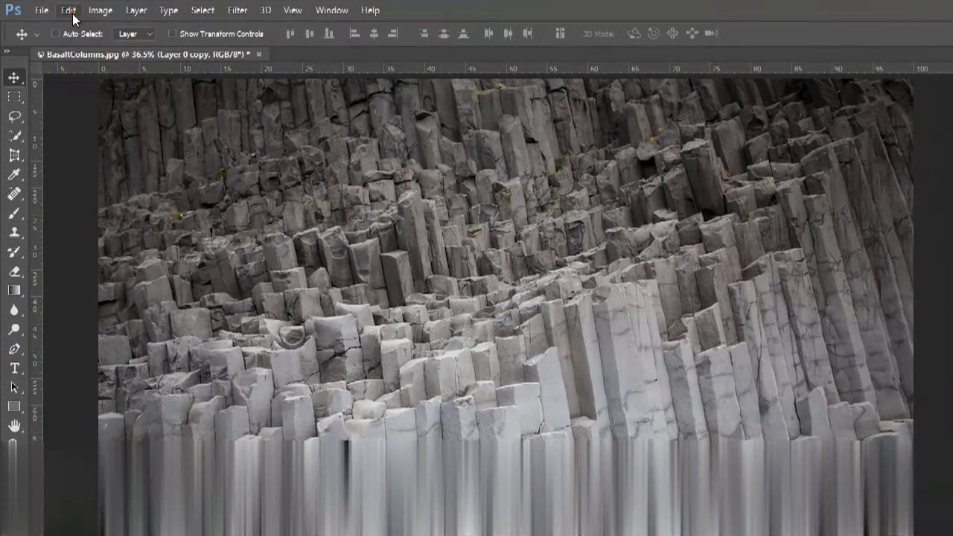
Try scaling Layer 0 copy freely from its upper-left corner, down to about 42% width and 31% height.
click(73, 16)
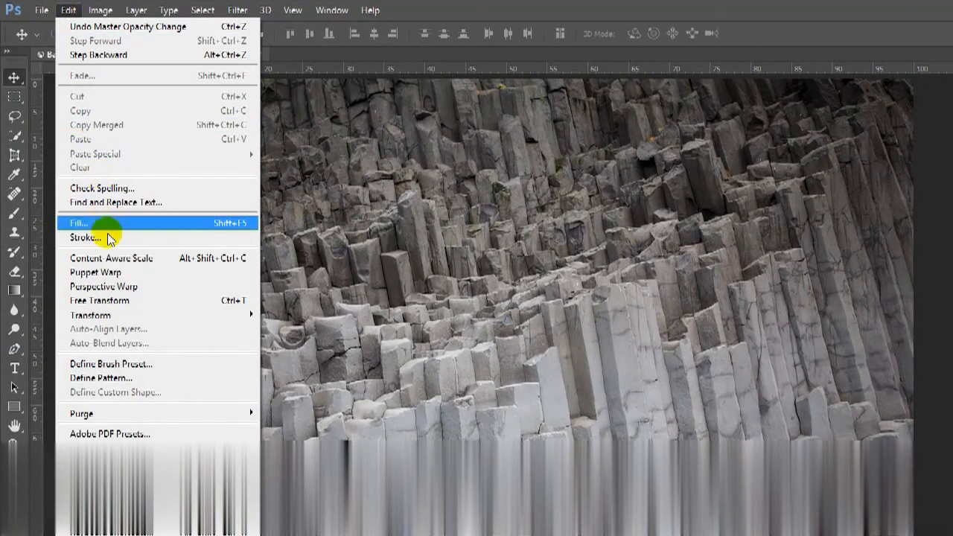
mouse_move(104, 314)
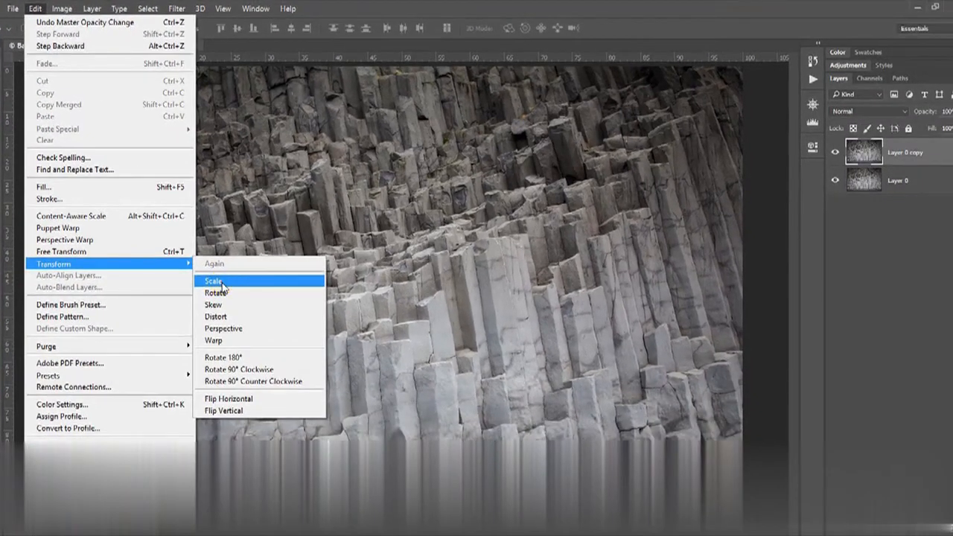
click(224, 286)
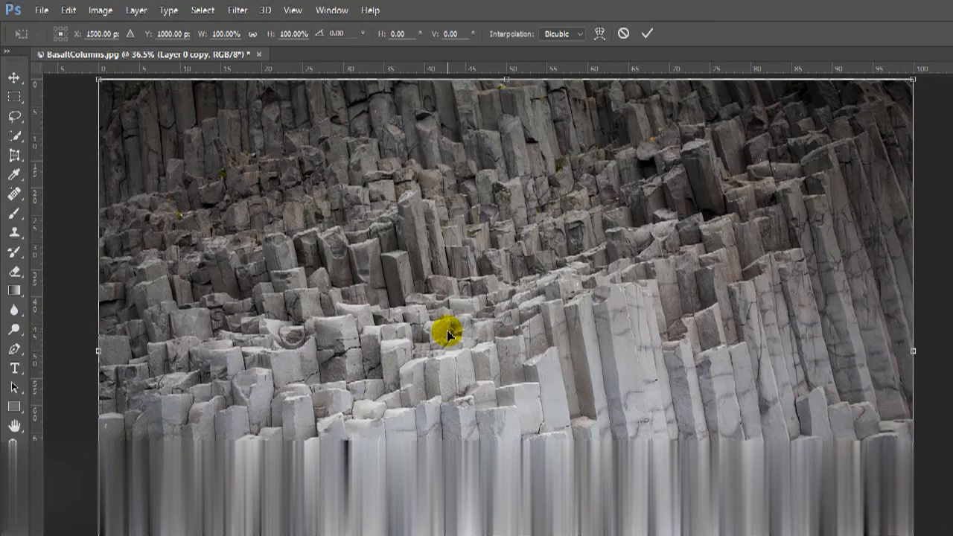
scroll(448, 336, down, 1)
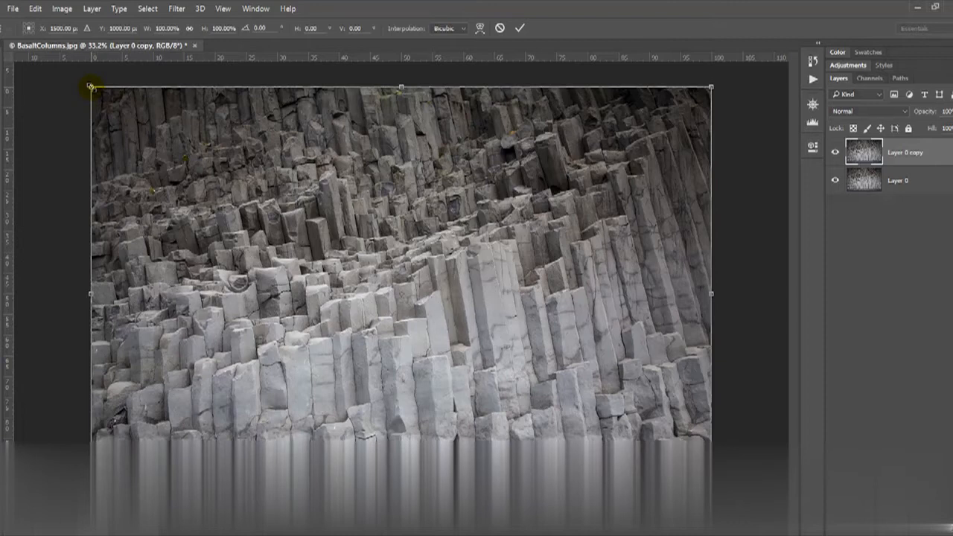
drag(89, 87, 445, 373)
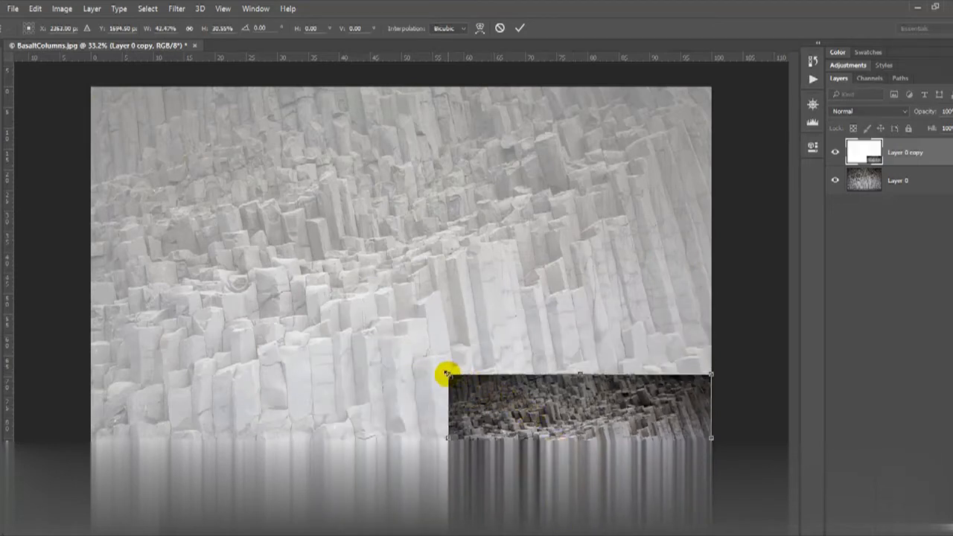
drag(445, 372, 85, 84)
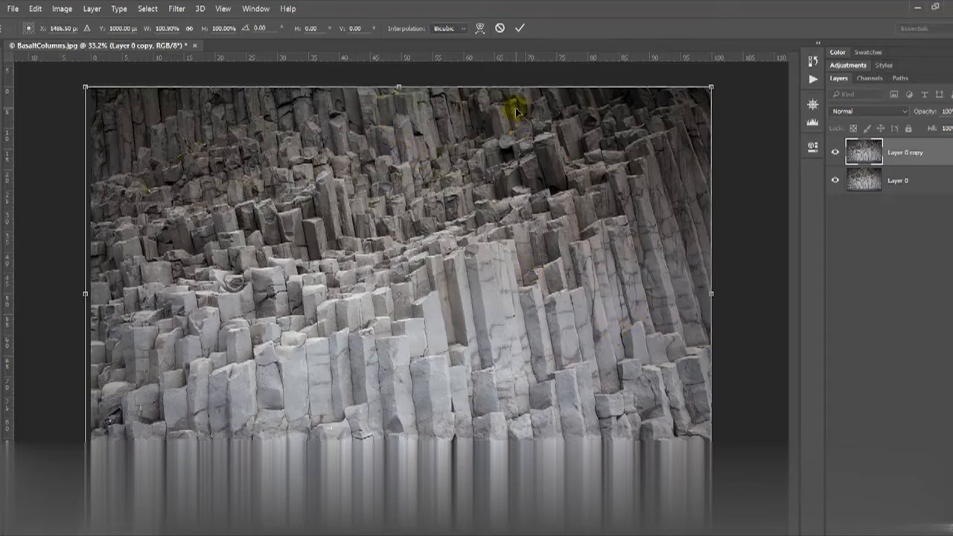
click(501, 28)
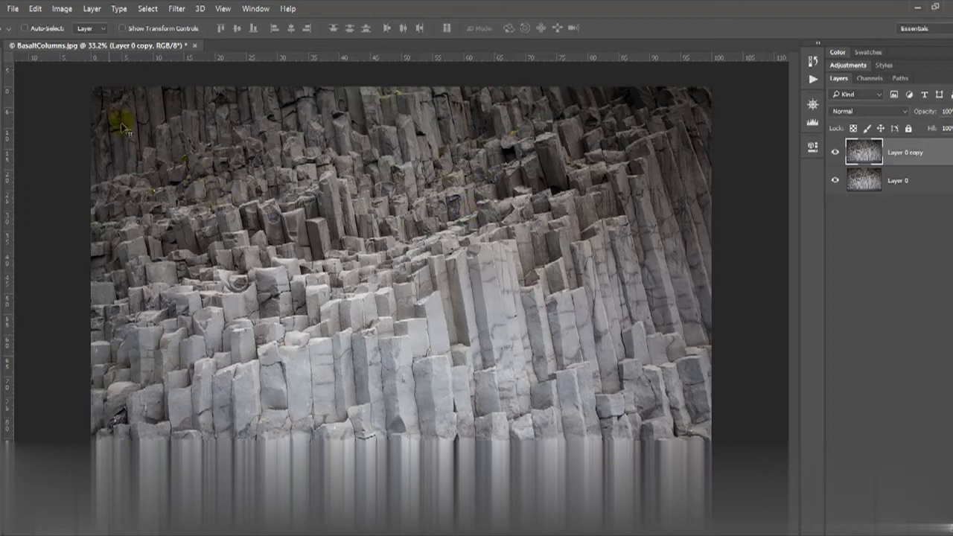
Try scaling Layer 0 copy evenly around its centre from the lower-right corner, to about 77%.
click(35, 9)
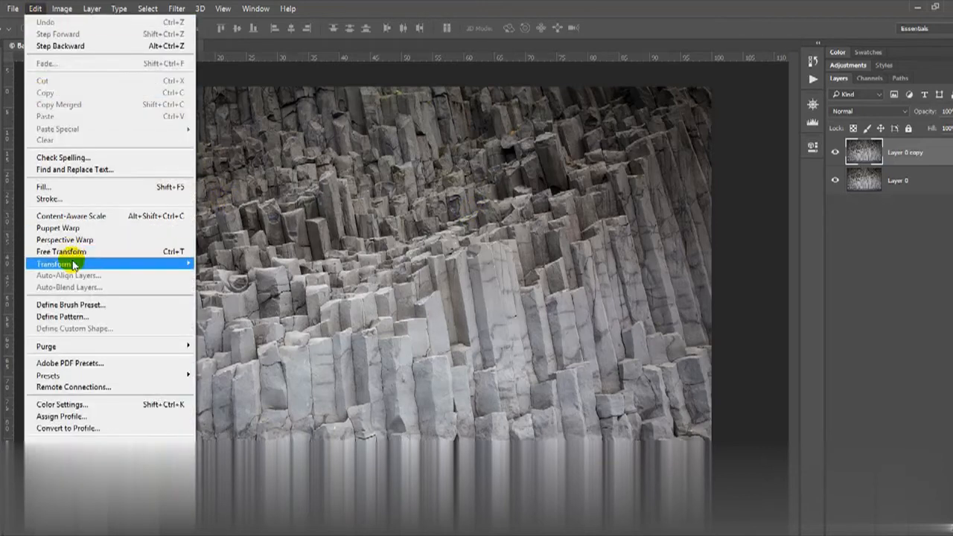
mouse_move(75, 265)
click(216, 276)
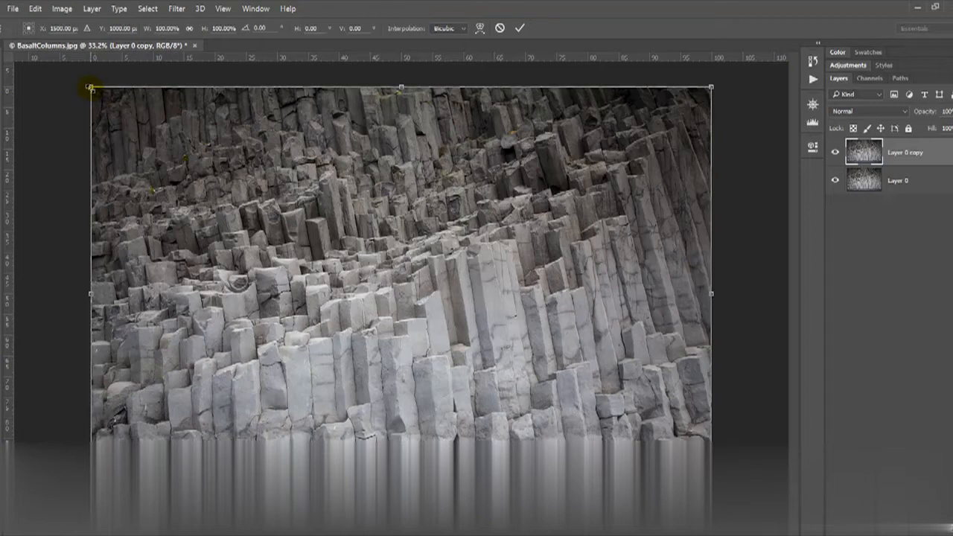
mouse_move(90, 88)
mouse_down()
mouse_move(159, 154)
mouse_move(381, 310)
mouse_move(215, 166)
mouse_move(79, 77)
mouse_move(91, 87)
mouse_up()
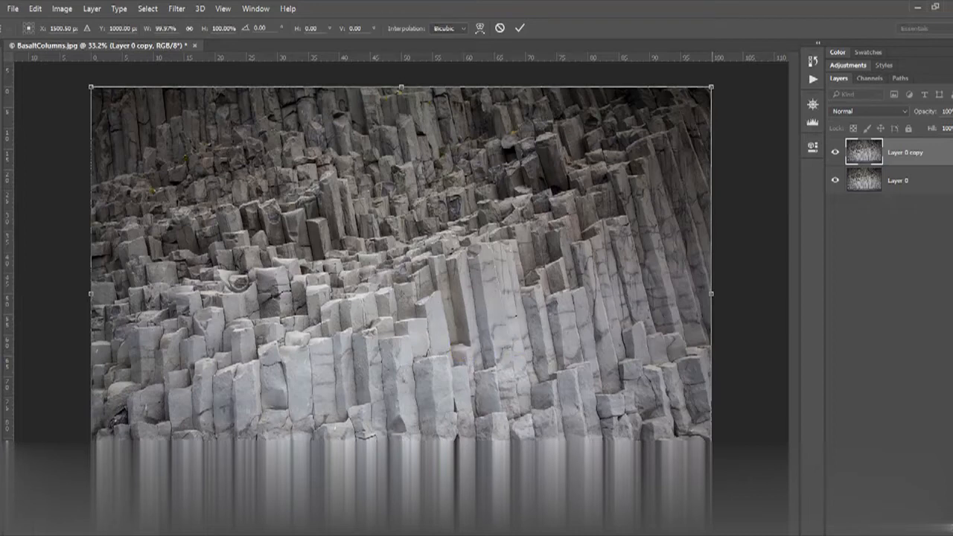
drag(711, 500, 622, 434)
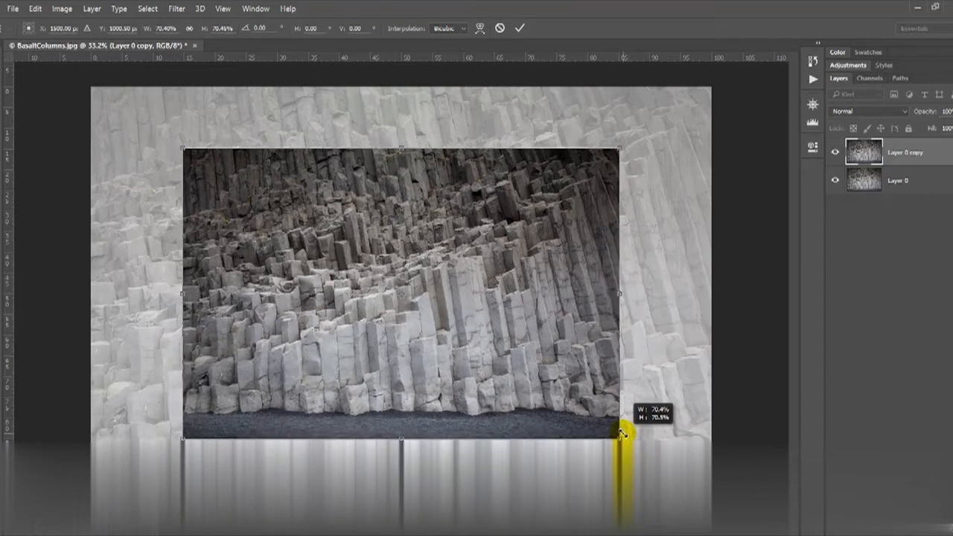
drag(622, 433, 639, 437)
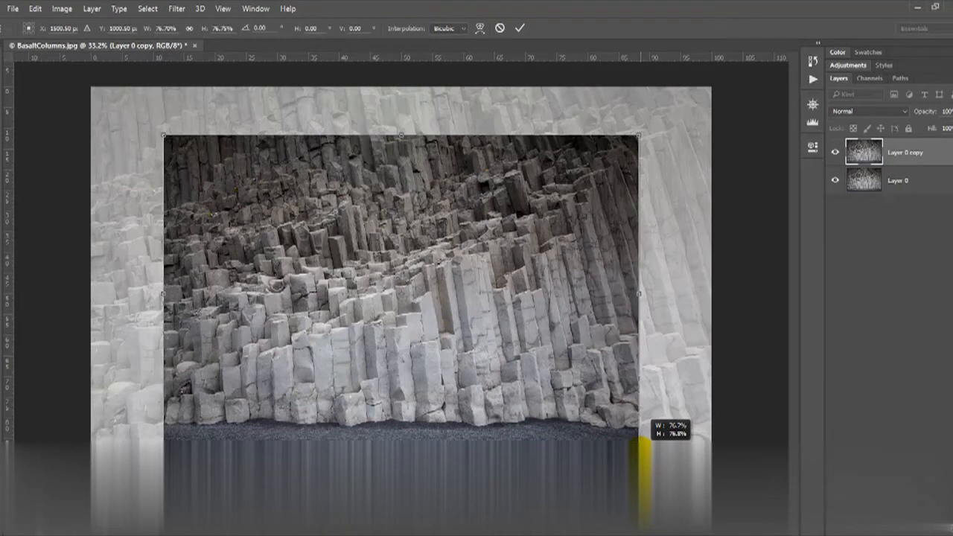
drag(639, 438, 639, 438)
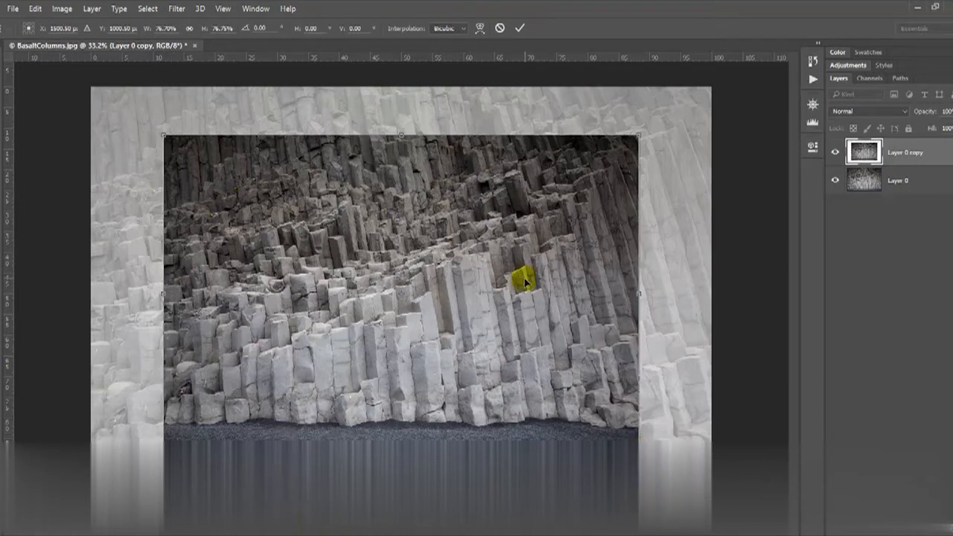
click(499, 29)
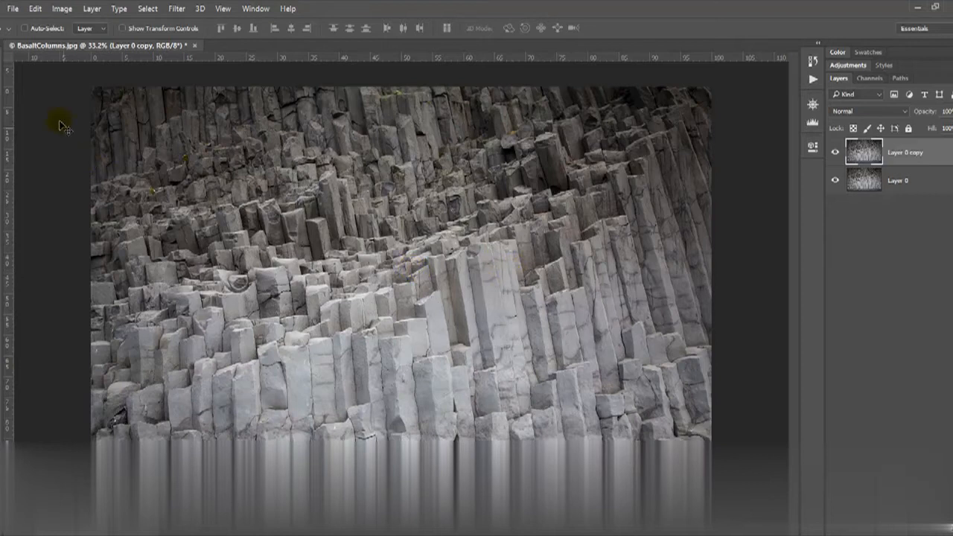
Try rotating Layer 0 copy clockwise around its centre by about 32°, and undo the rotation.
click(36, 11)
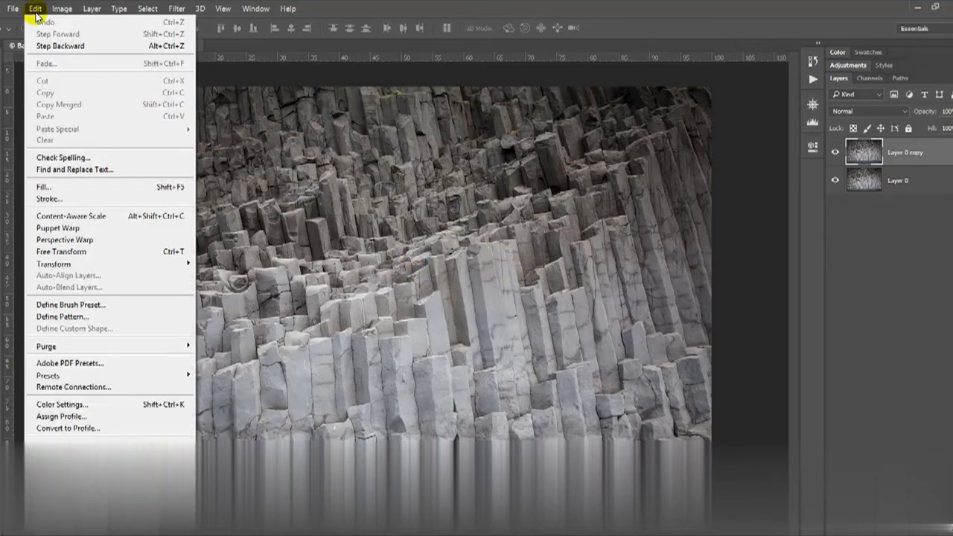
mouse_move(75, 264)
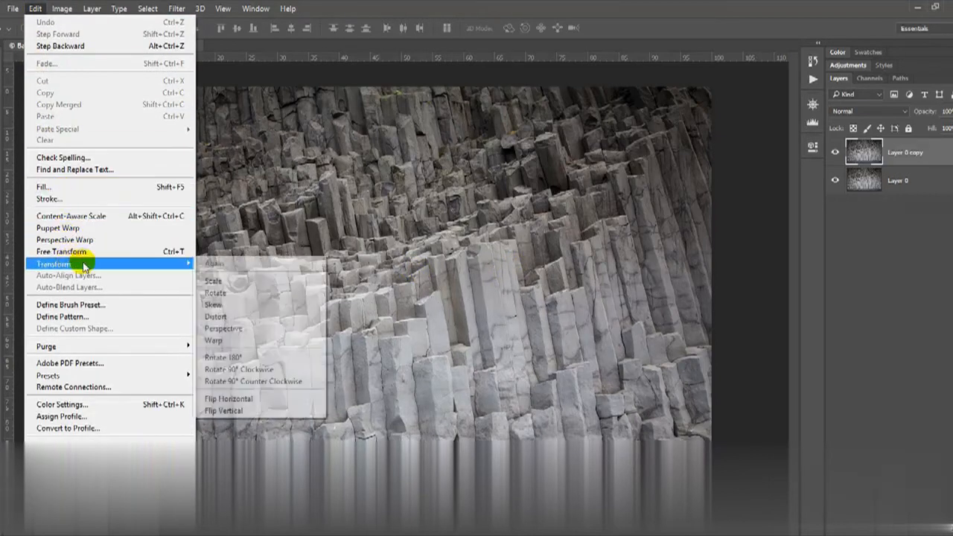
click(215, 295)
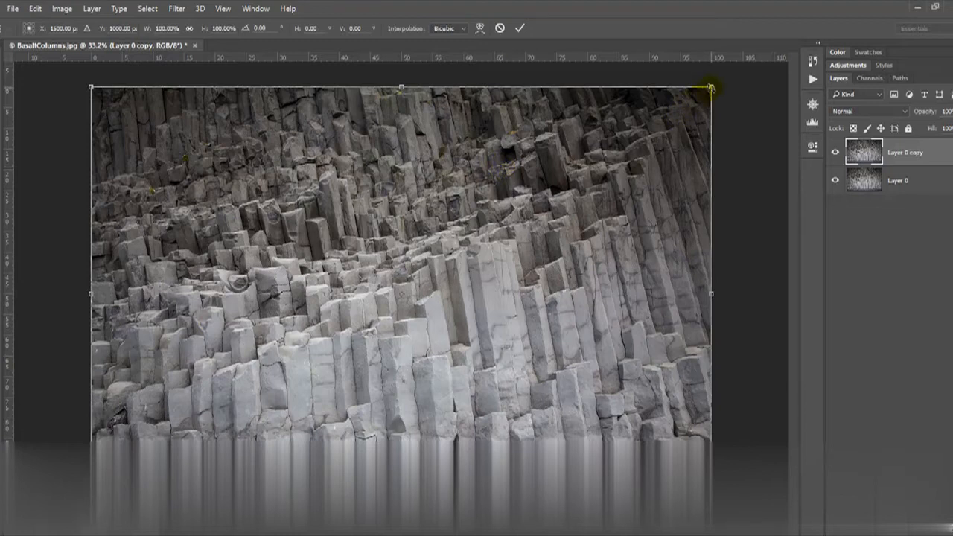
drag(714, 89, 751, 356)
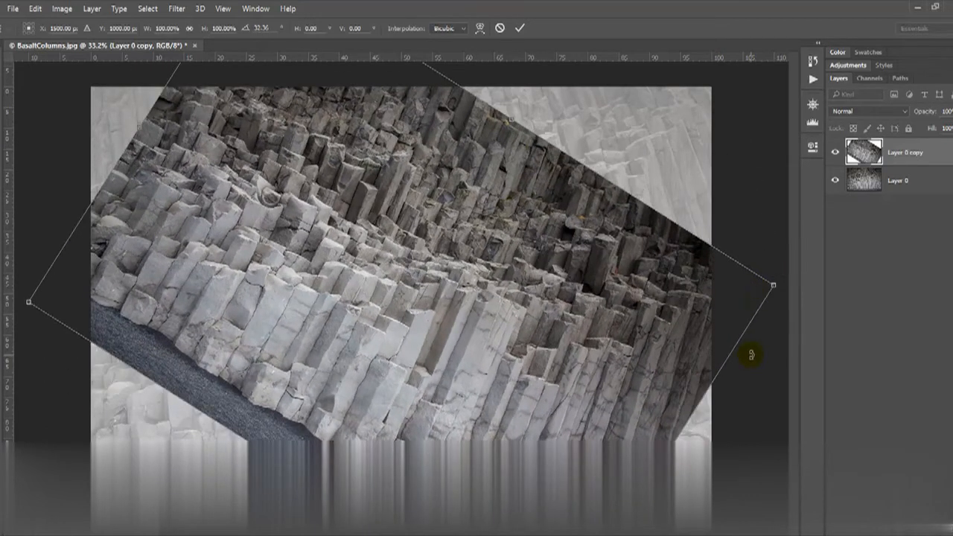
key(ctrl+z)
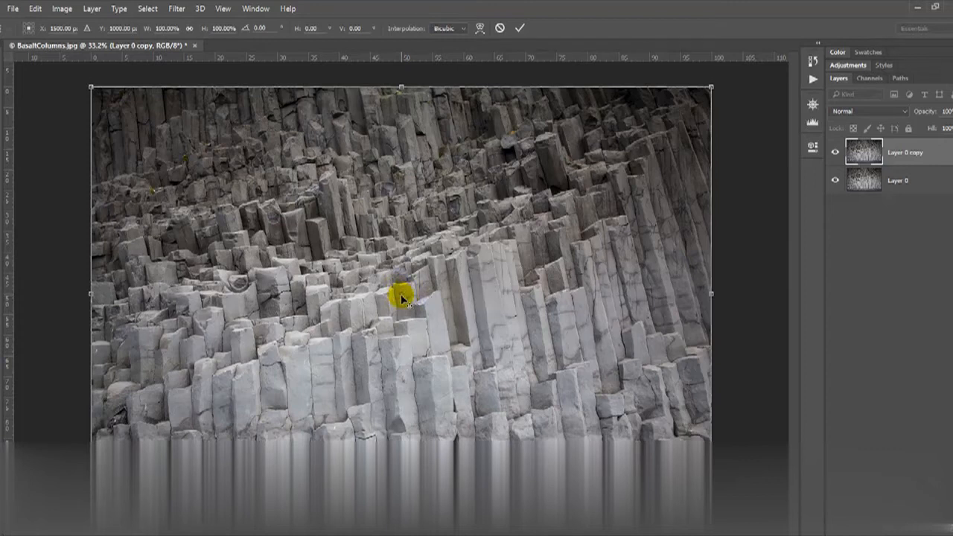
Try rotating Layer 0 copy by about 19° around a reference point moved near its upper-left corner.
drag(401, 298, 132, 124)
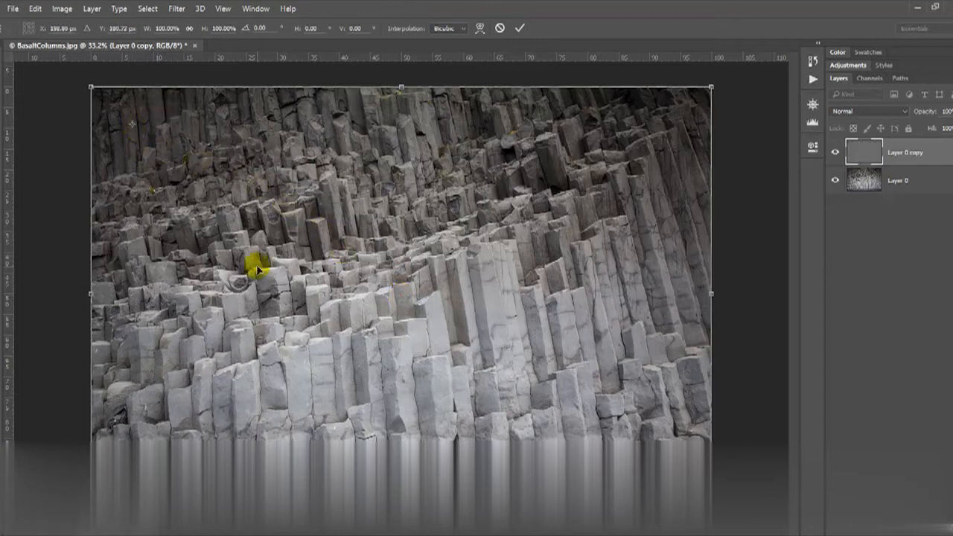
drag(753, 134, 702, 282)
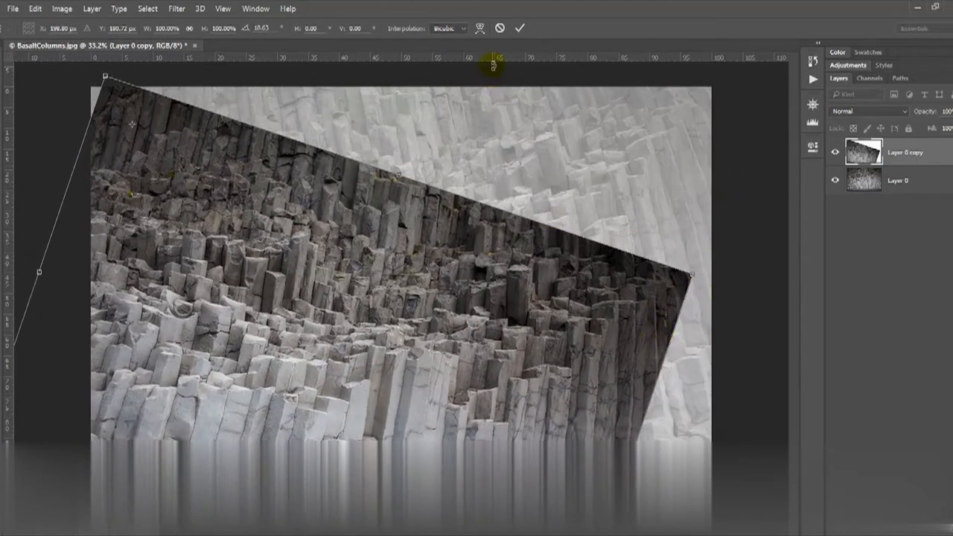
click(499, 28)
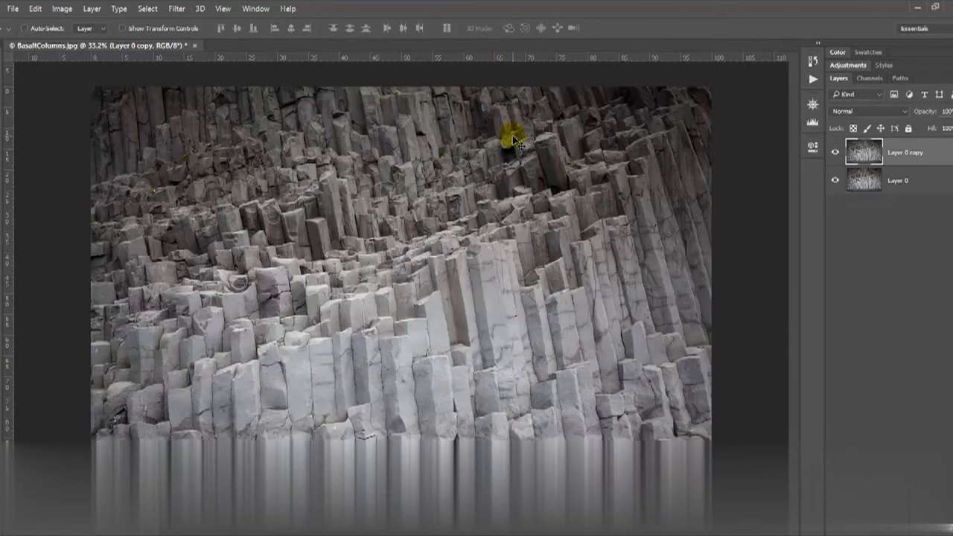
Try moving the transform's reference point to Layer 0 copy's upper-left corner and back to its centre, and cancel the transform.
click(13, 9)
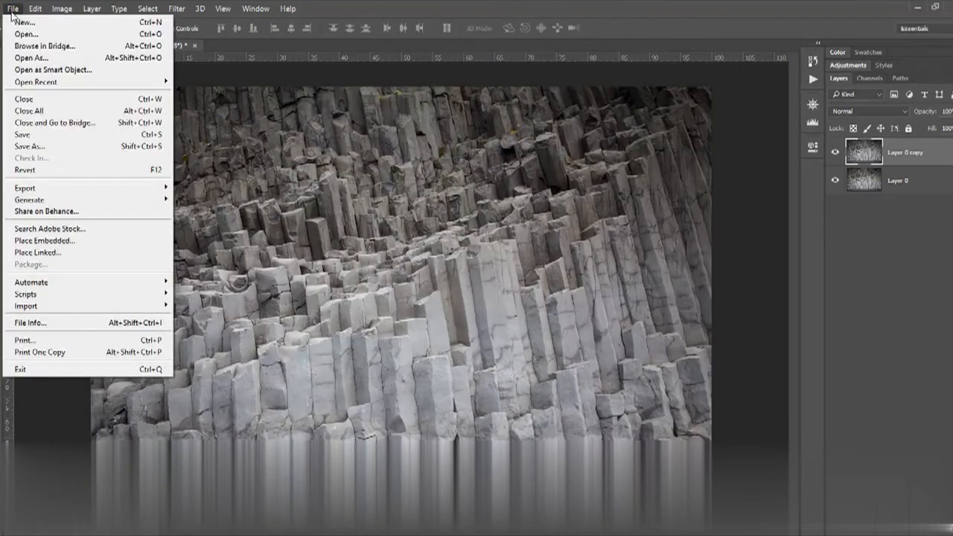
mouse_move(35, 9)
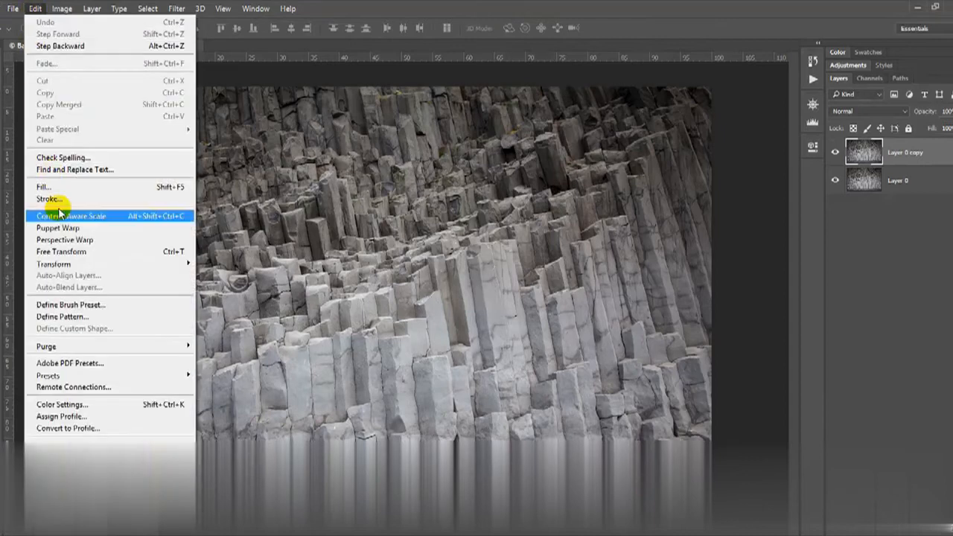
mouse_move(171, 264)
click(246, 291)
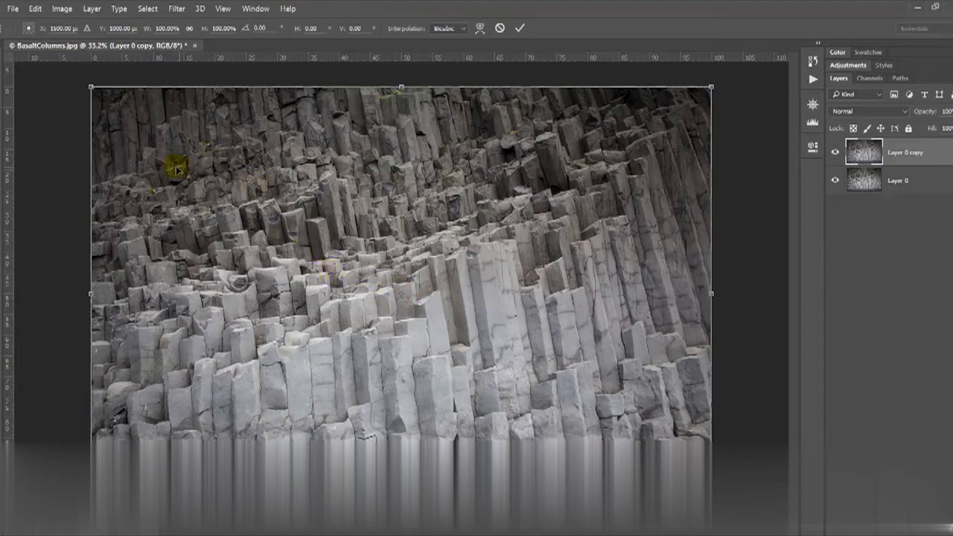
click(26, 29)
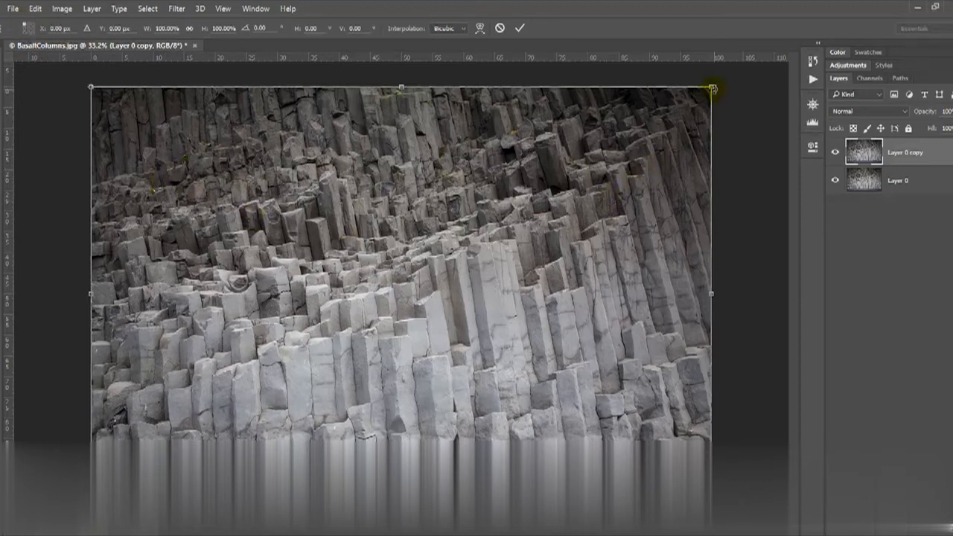
drag(717, 89, 714, 111)
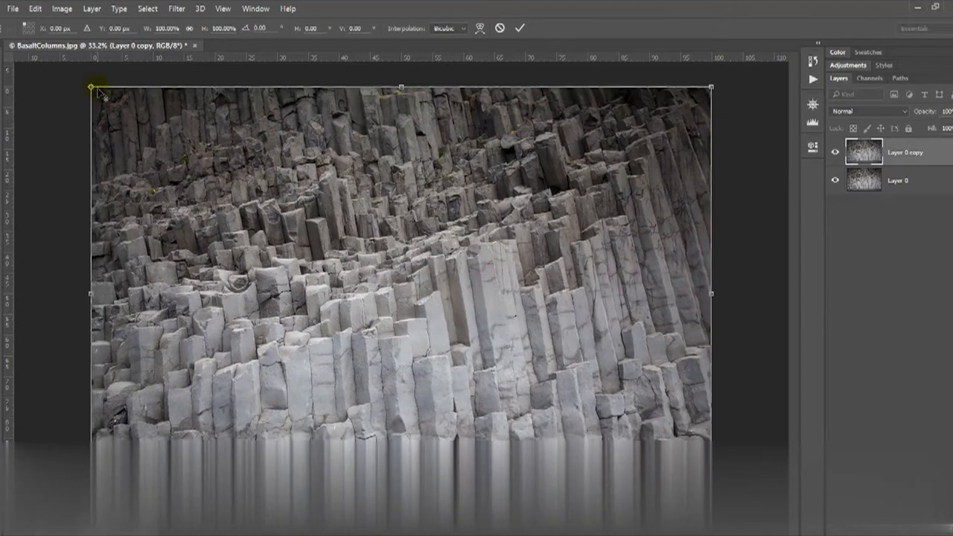
click(28, 28)
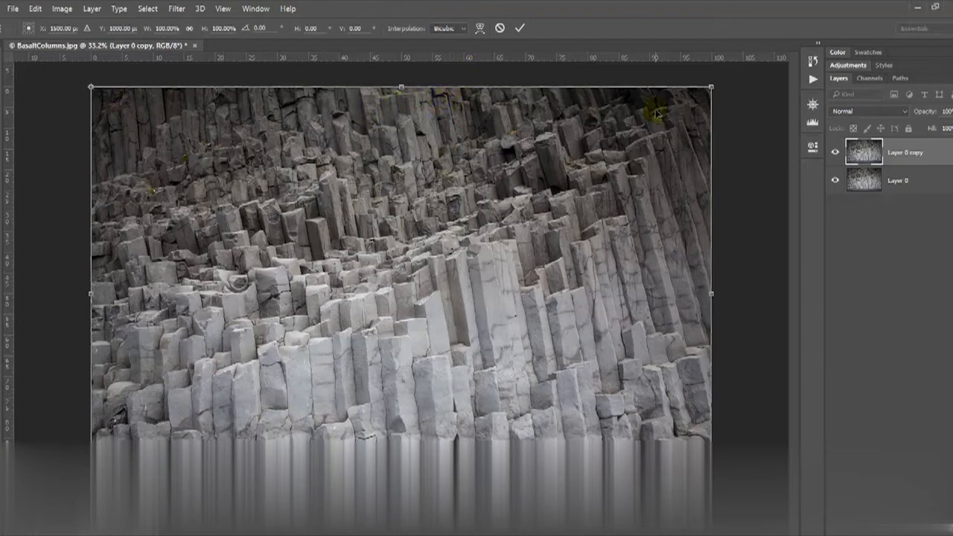
click(498, 29)
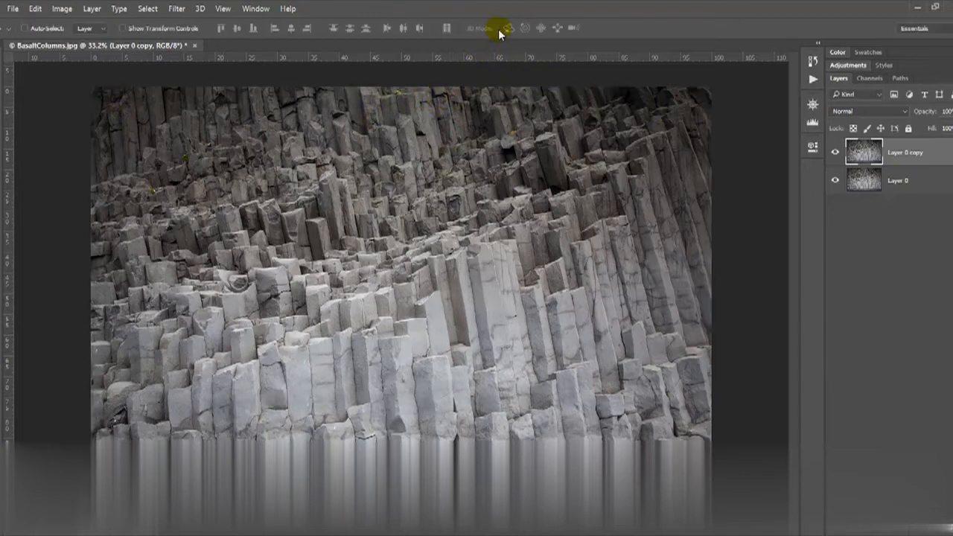
Try skewing Layer 0 copy slightly from its upper edge and its upper-left corner, to about 0.5° horizontally, within Free Transform.
click(34, 9)
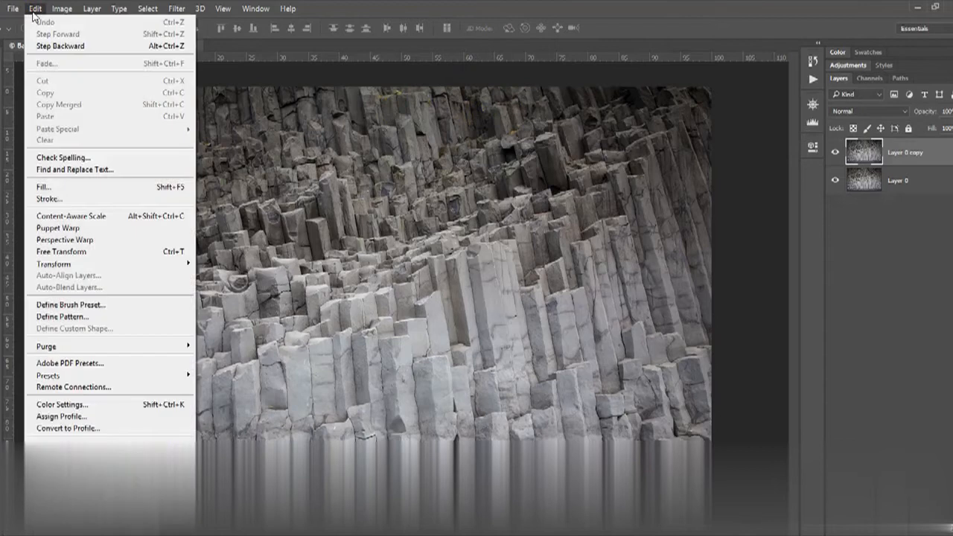
mouse_move(63, 265)
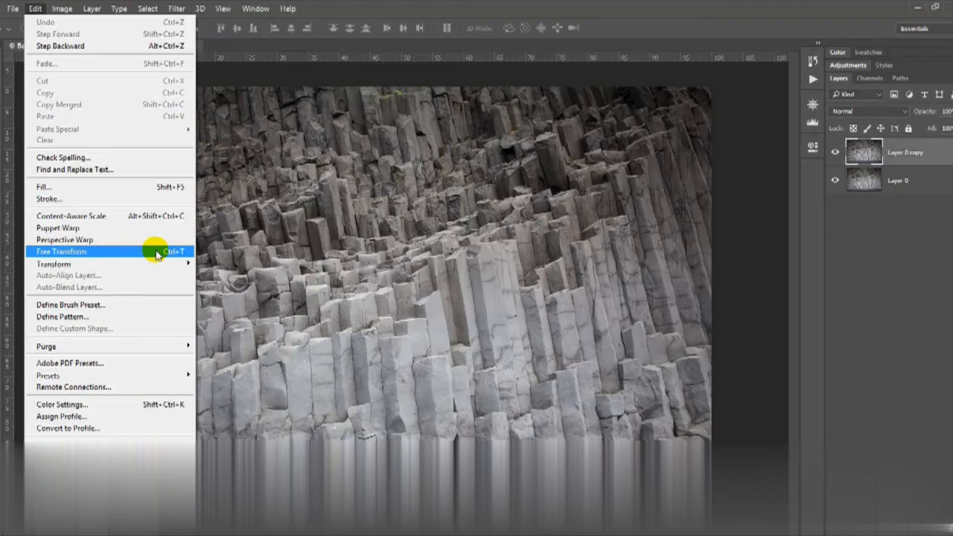
click(156, 255)
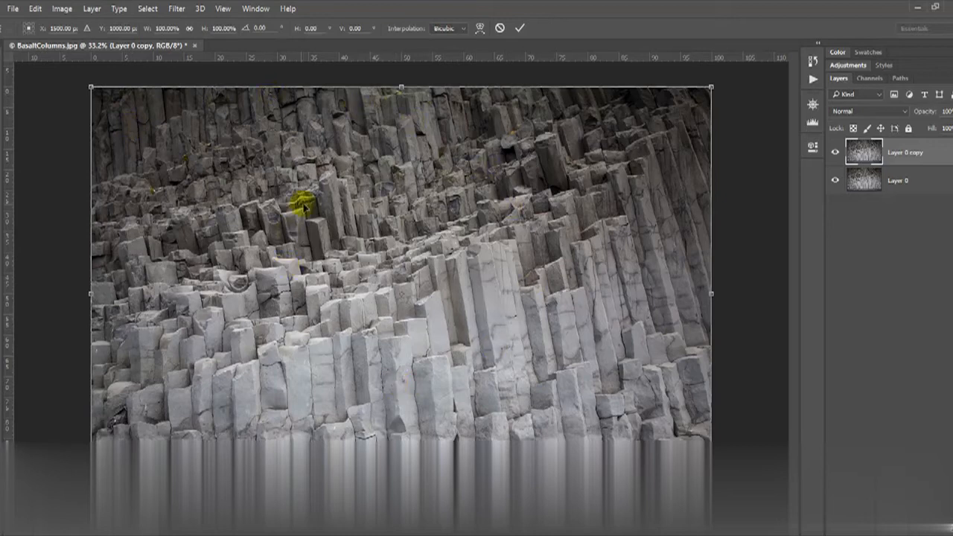
right_click(352, 219)
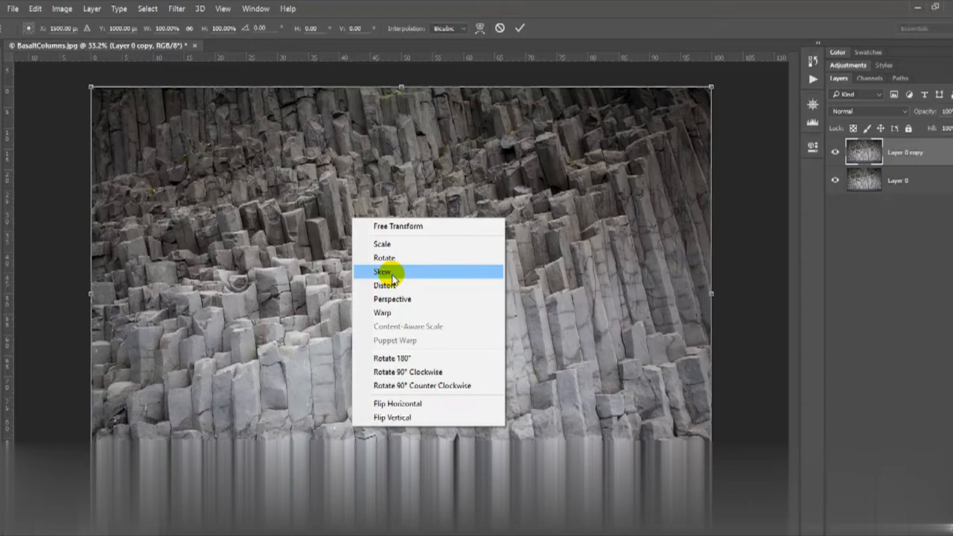
click(391, 277)
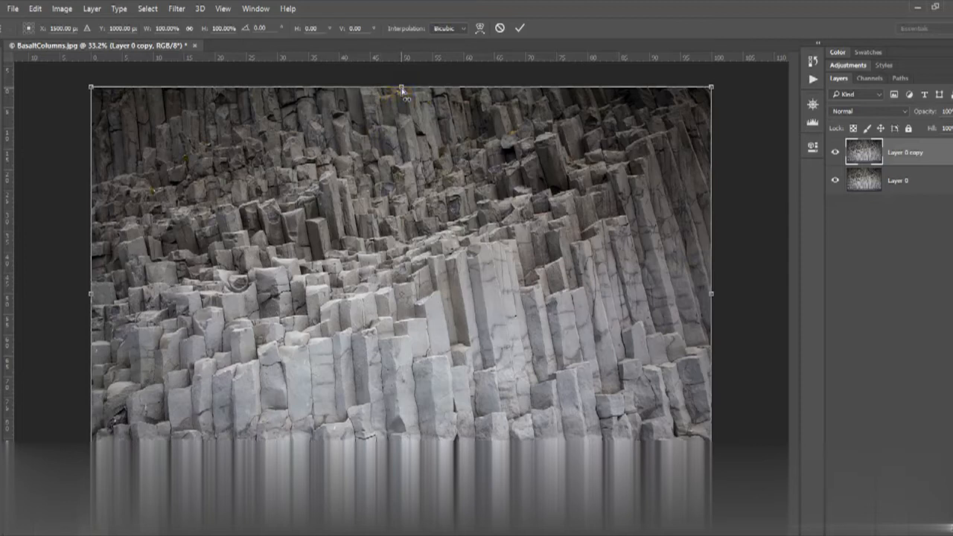
drag(401, 90, 400, 113)
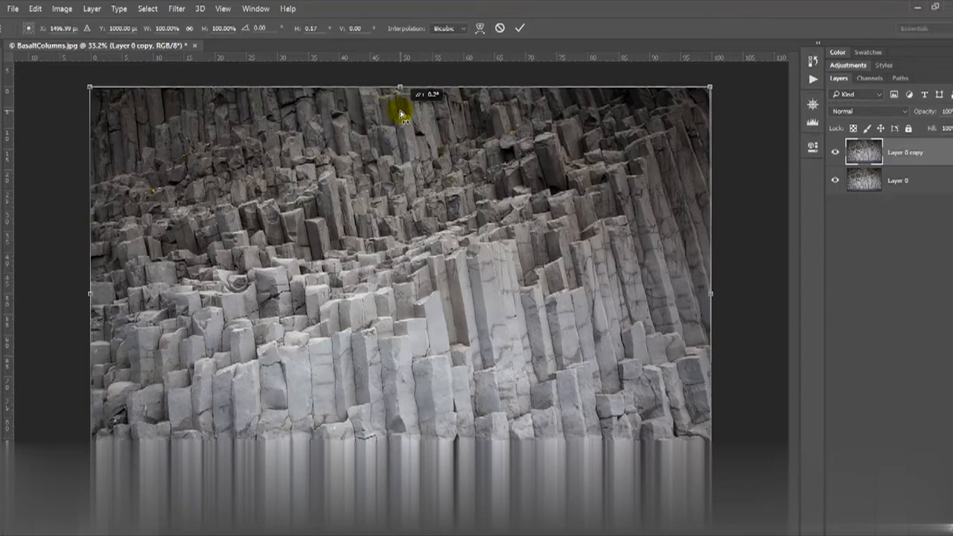
drag(400, 113, 398, 106)
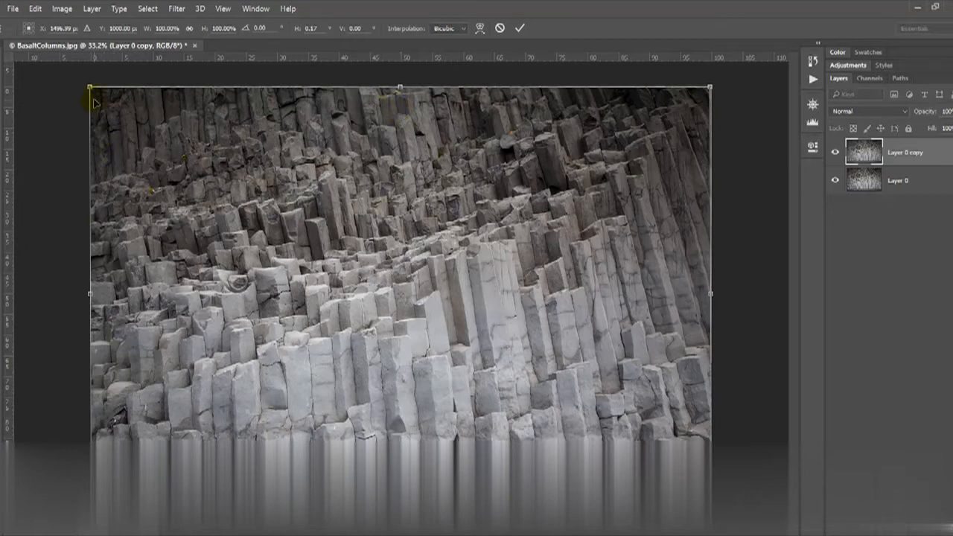
drag(89, 88, 96, 110)
drag(97, 97, 87, 88)
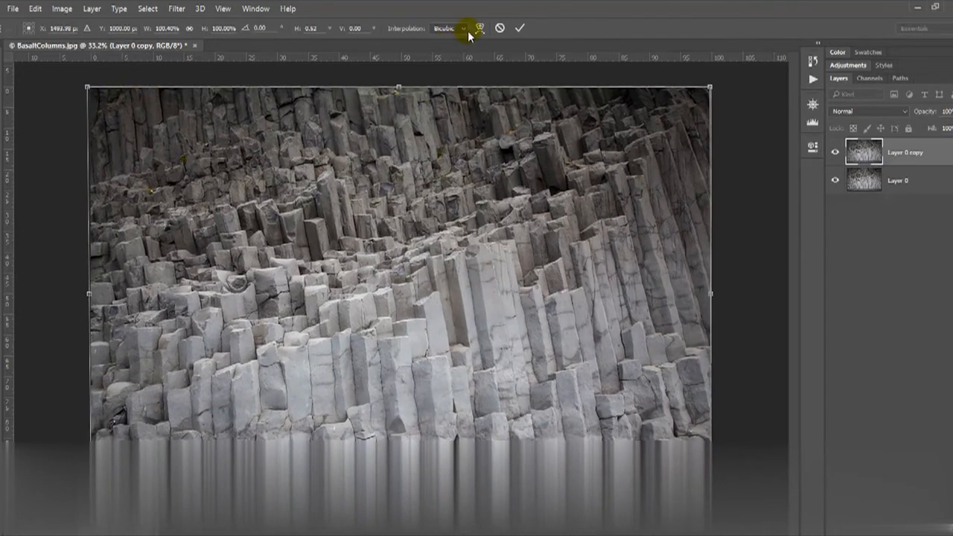
Try scaling Layer 0 copy evenly around its centre from the upper-right corner, down to about 62%.
right_click(355, 189)
click(384, 217)
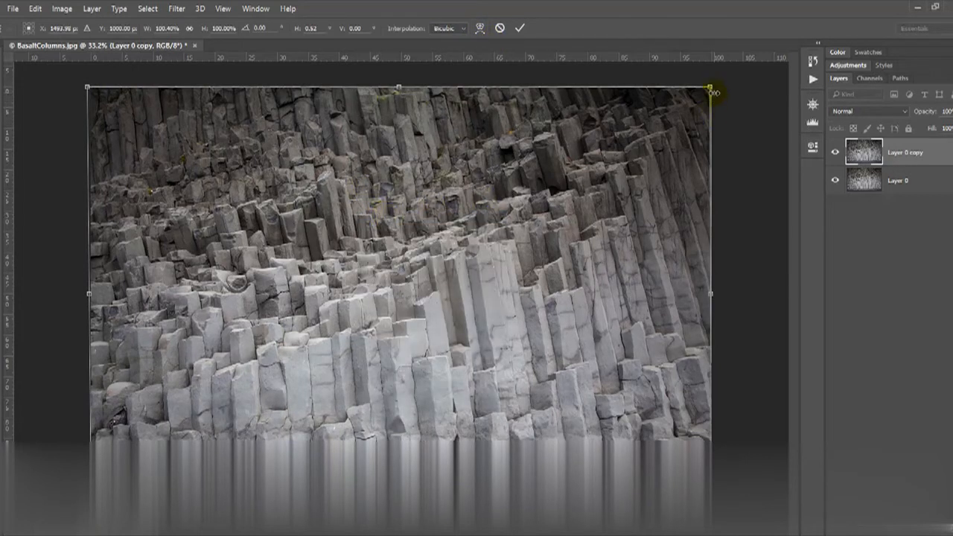
drag(711, 87, 609, 195)
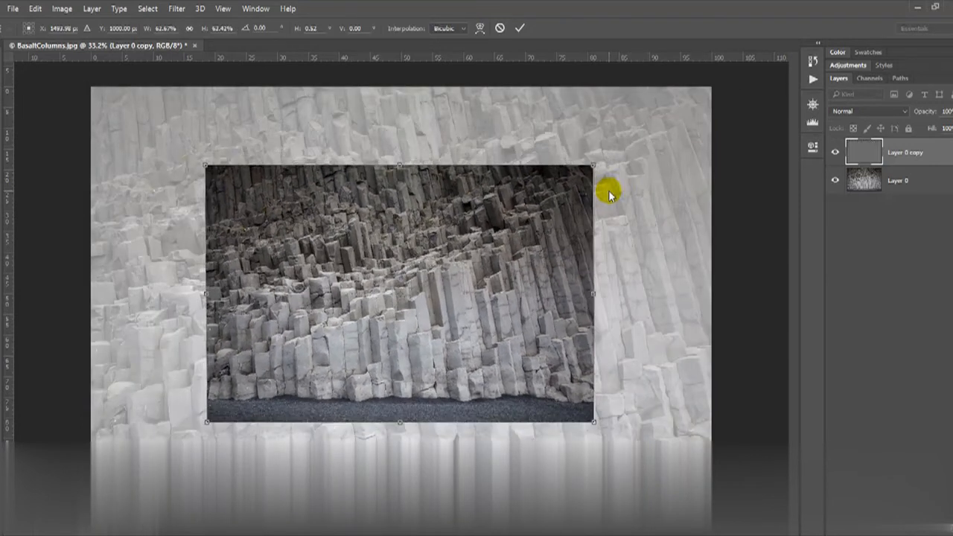
Try skewing the scaled-down Layer 0 copy by pulling its upper-left corner slightly upwards, and undo the skew.
right_click(387, 252)
click(418, 306)
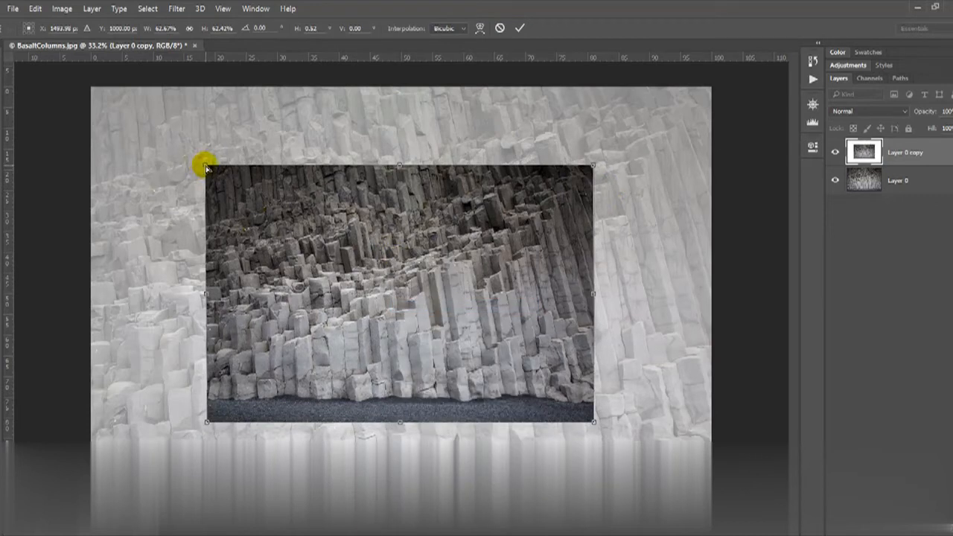
mouse_move(206, 168)
mouse_down()
mouse_move(214, 281)
mouse_move(195, 123)
mouse_move(195, 115)
mouse_move(221, 116)
mouse_move(215, 110)
mouse_move(189, 122)
mouse_move(191, 135)
mouse_move(206, 129)
mouse_move(181, 143)
mouse_move(199, 160)
mouse_up()
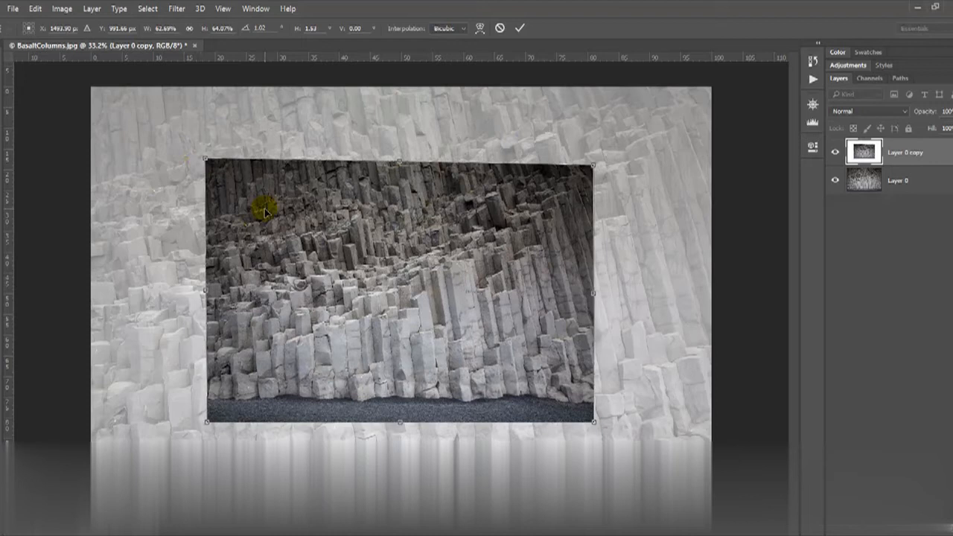
key(ctrl+z)
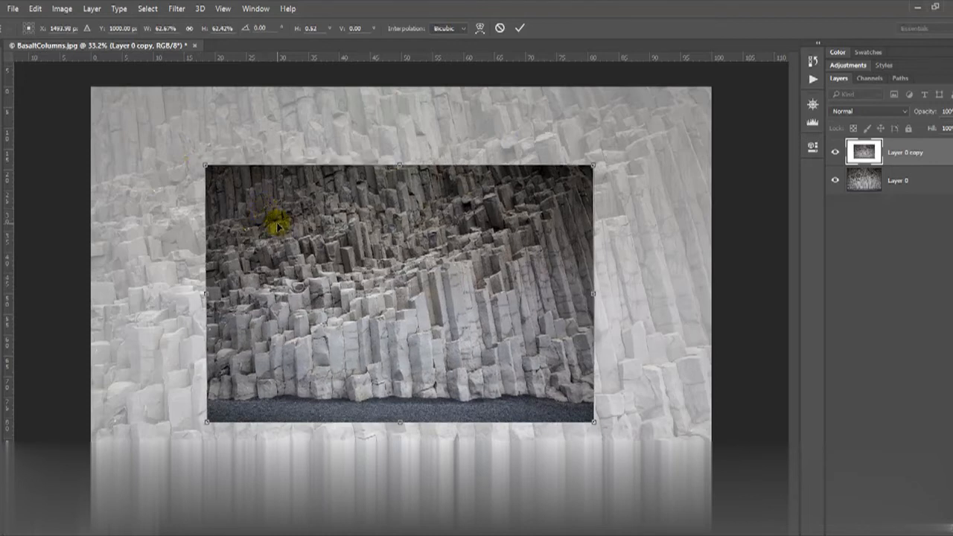
Try distorting Layer 0 copy by moving its upper-left corner freely inwards and outwards, and undo the distortion.
right_click(384, 230)
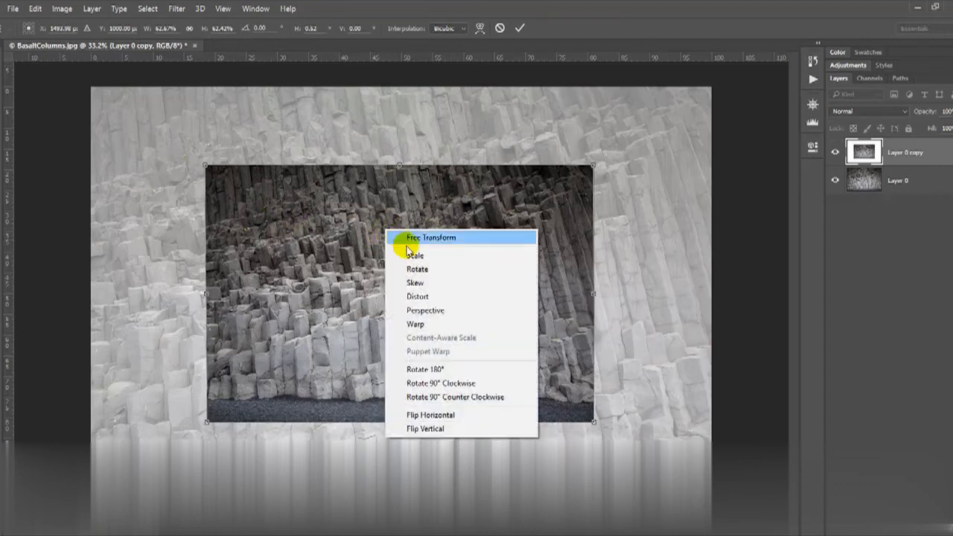
click(418, 296)
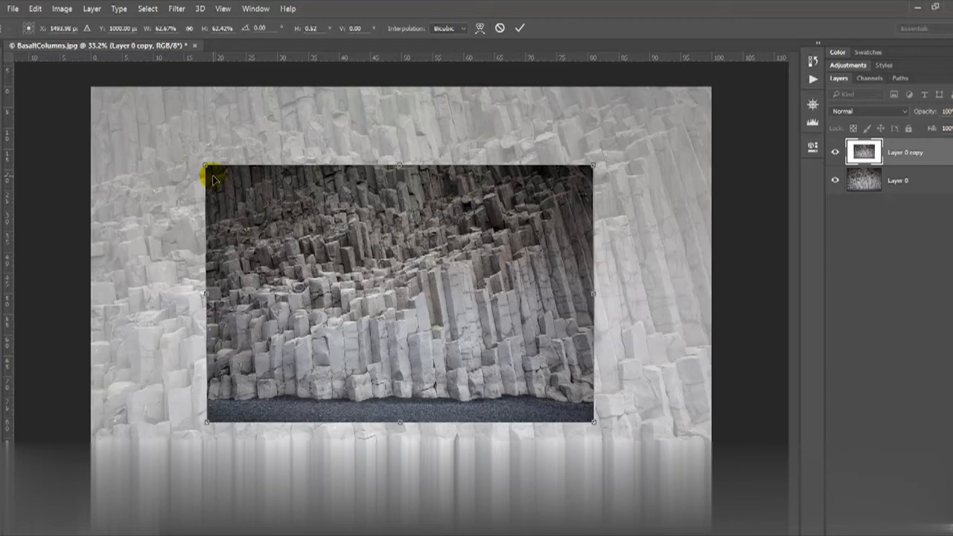
click(206, 168)
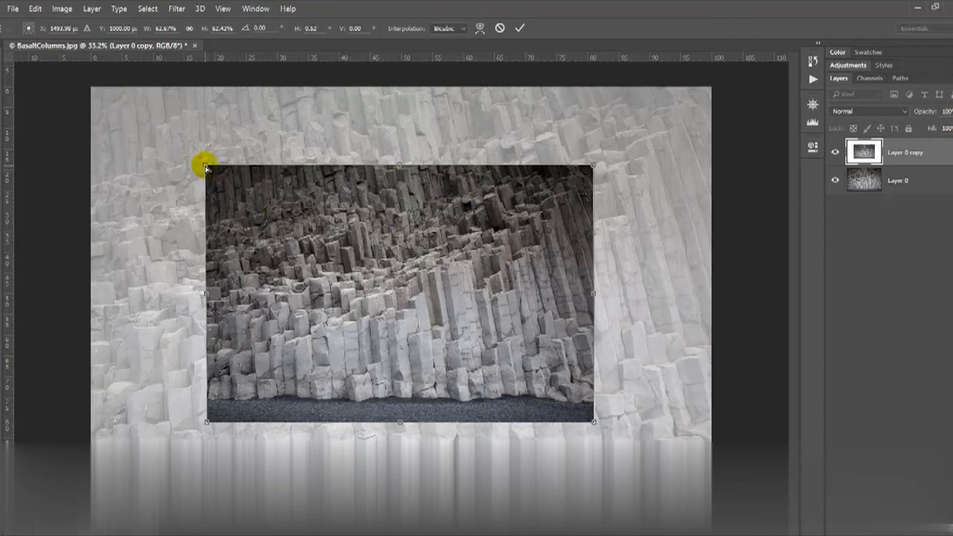
drag(207, 168, 271, 233)
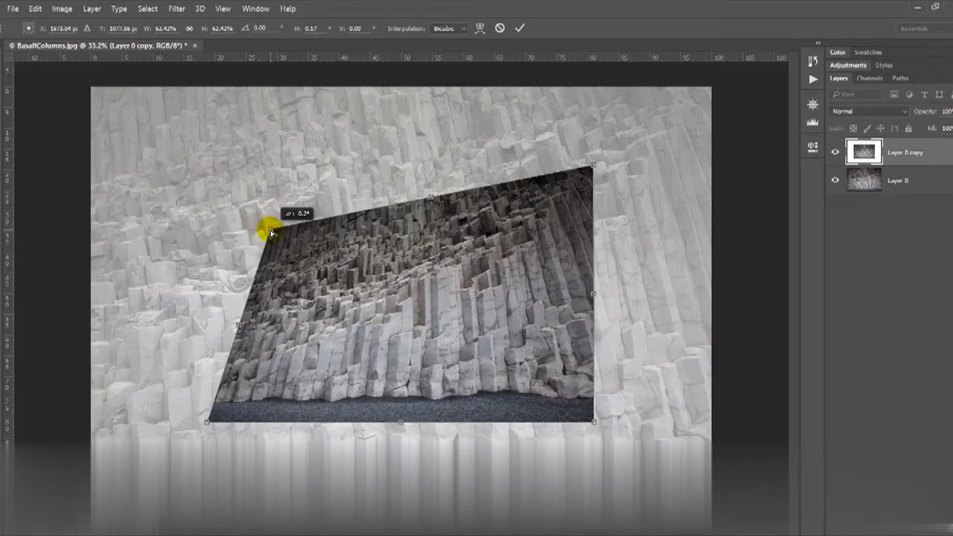
drag(271, 233, 174, 138)
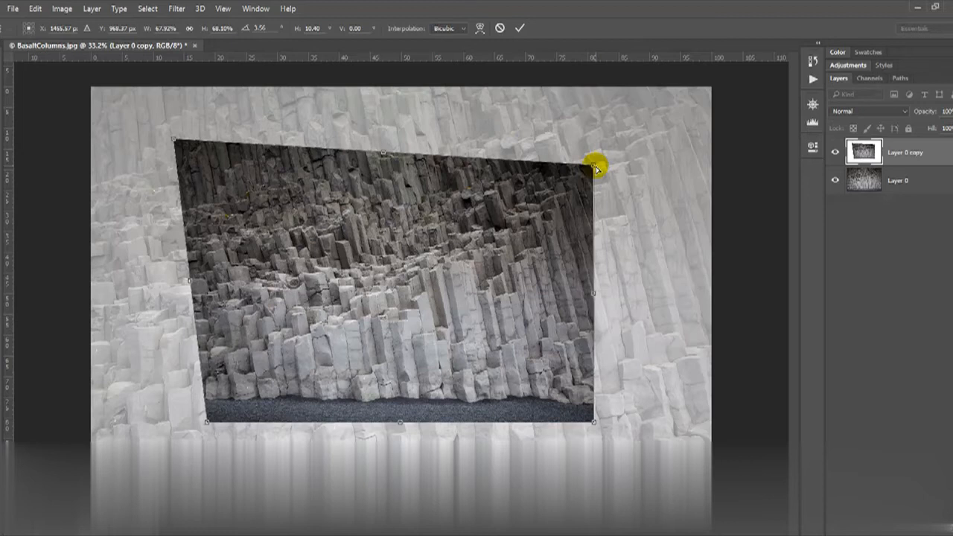
key(ctrl+z)
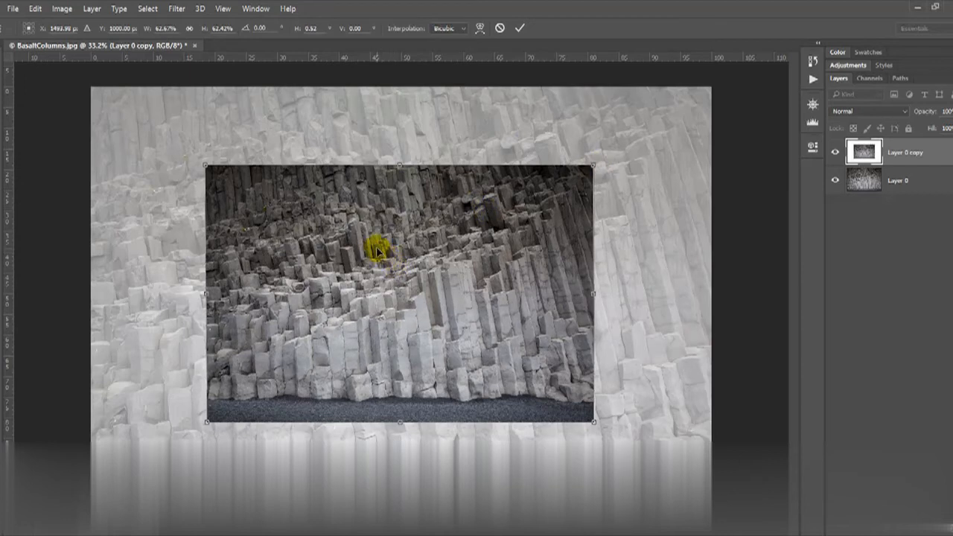
Try a Perspective transform on Layer 0 copy, lengthening its left edge and shortening its right edge, and cancel the whole transform.
right_click(389, 236)
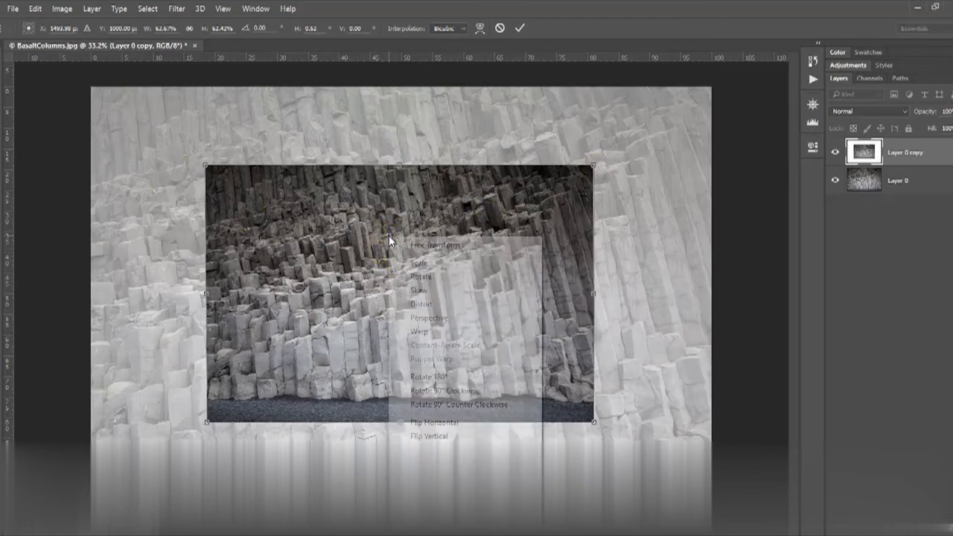
click(436, 320)
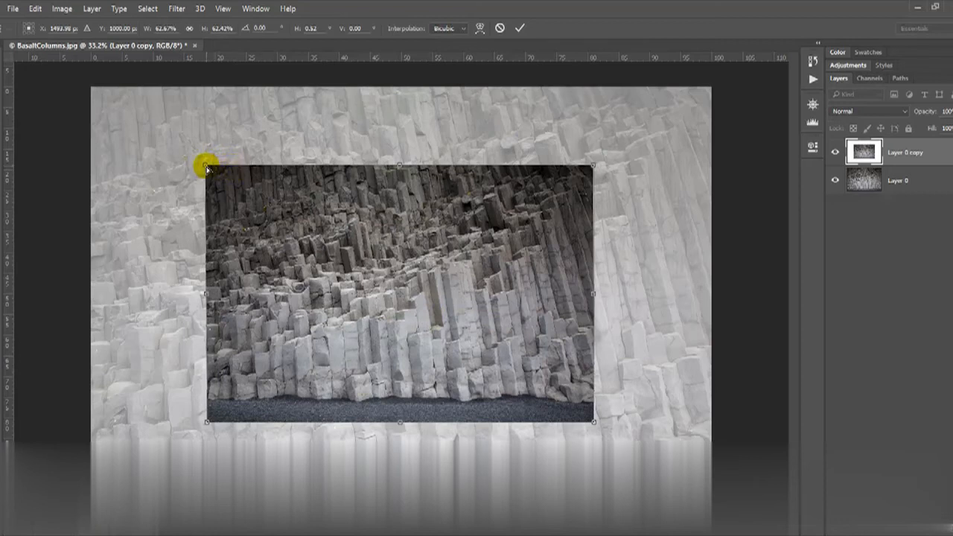
drag(208, 169, 201, 145)
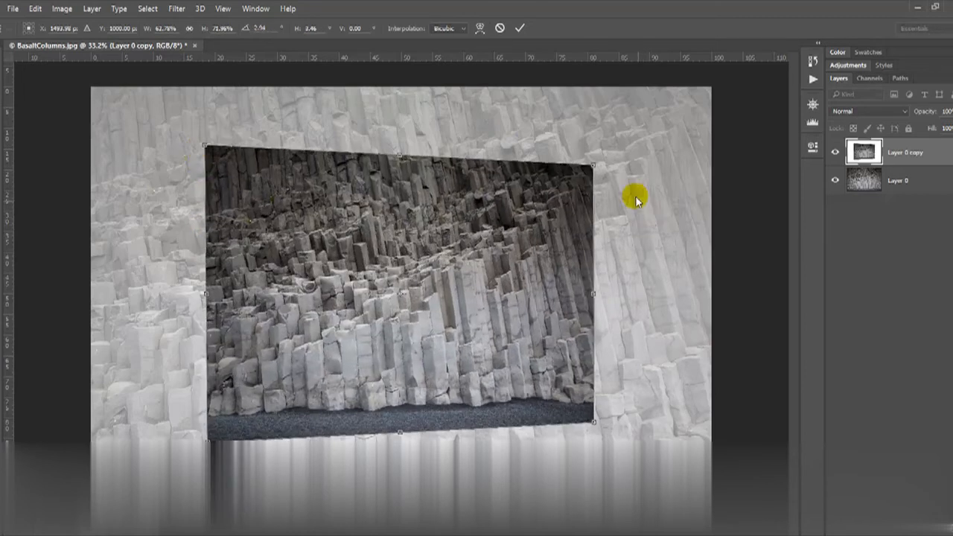
drag(595, 168, 592, 236)
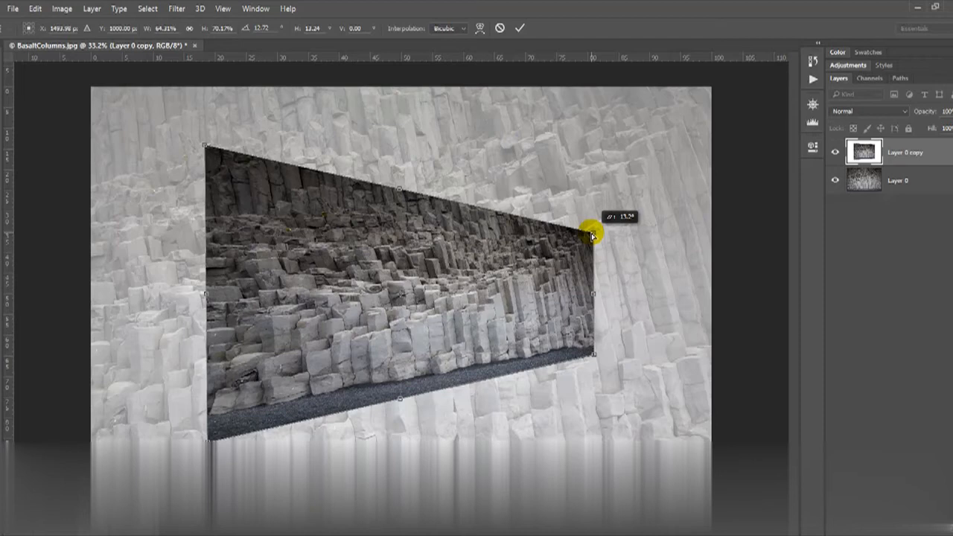
drag(592, 236, 590, 438)
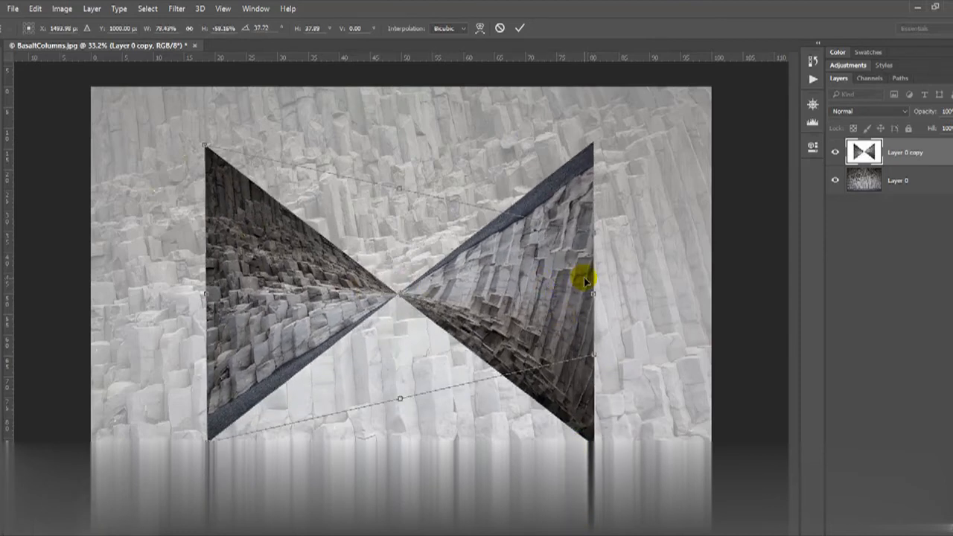
key(ctrl+z)
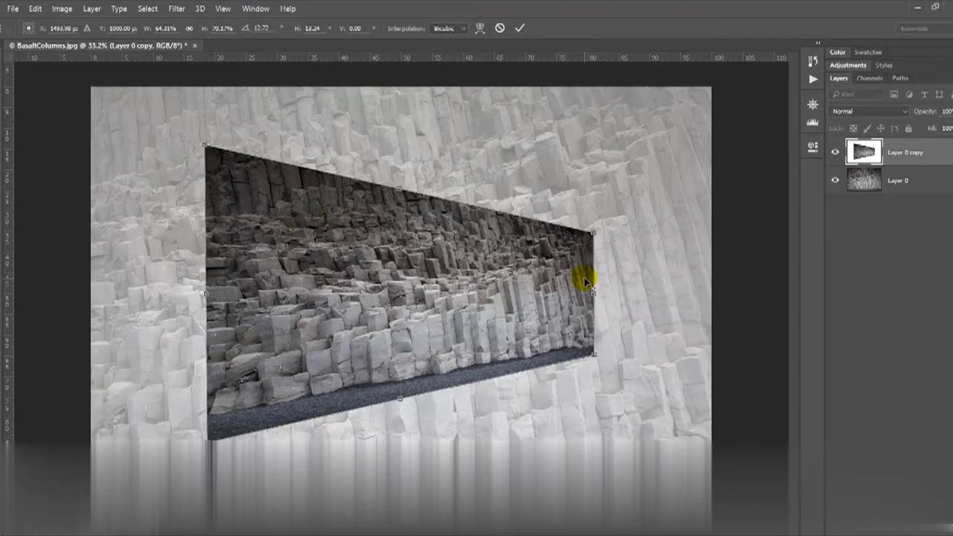
click(35, 10)
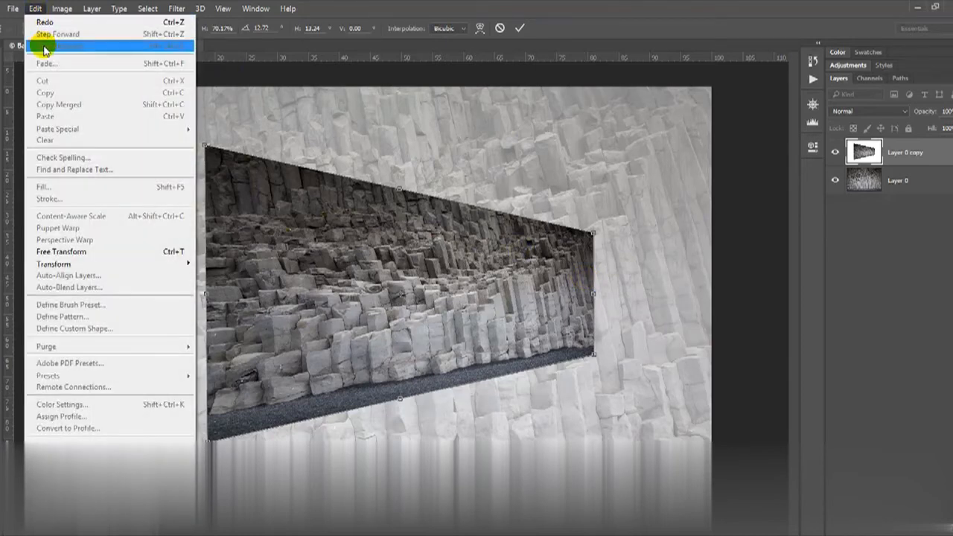
click(34, 10)
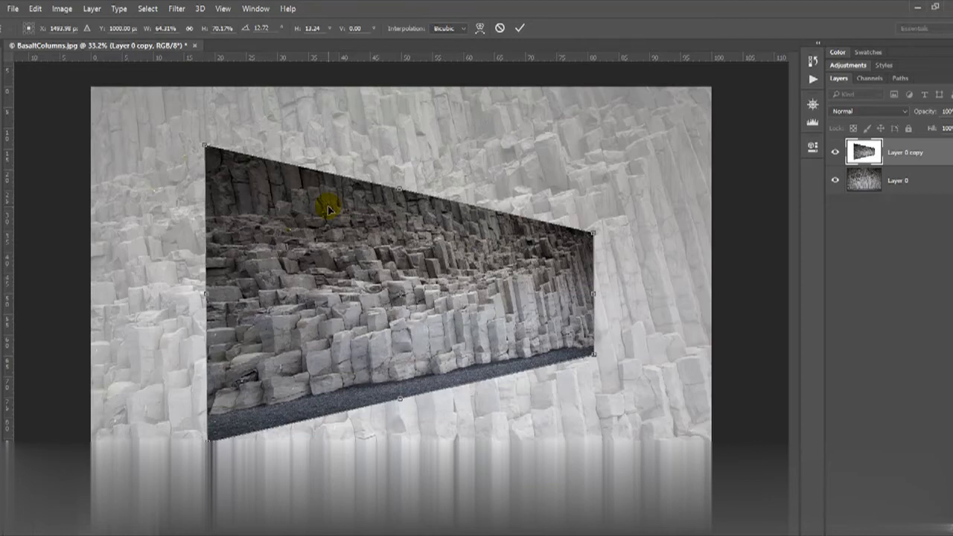
key(Escape)
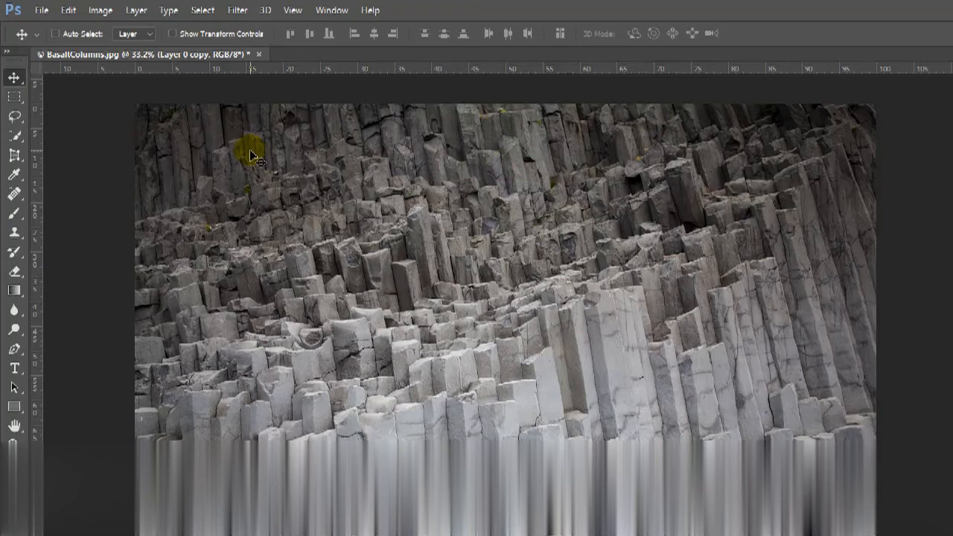
Scale Layer 0 copy evenly around its centre from the upper-right corner to about 73%, and apply the transform.
key(ctrl+t)
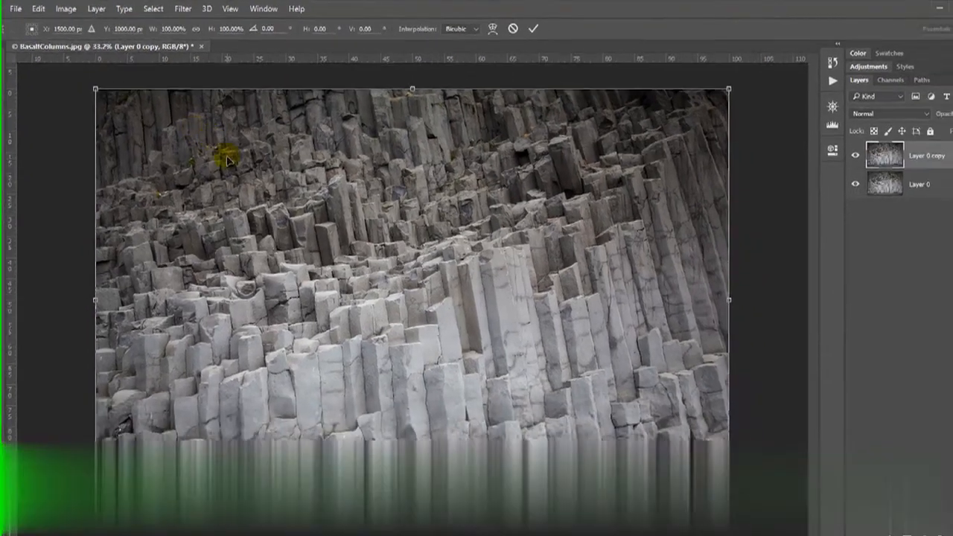
right_click(227, 160)
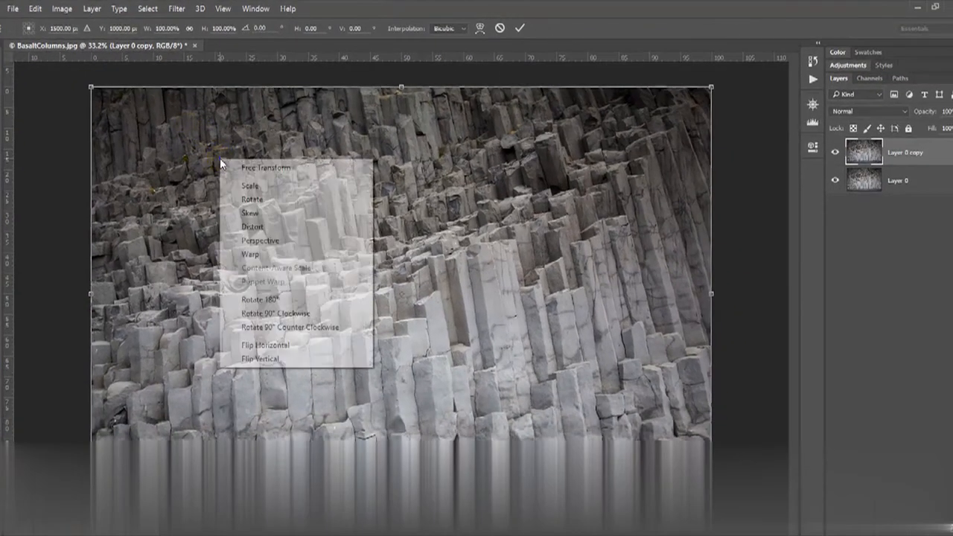
click(245, 186)
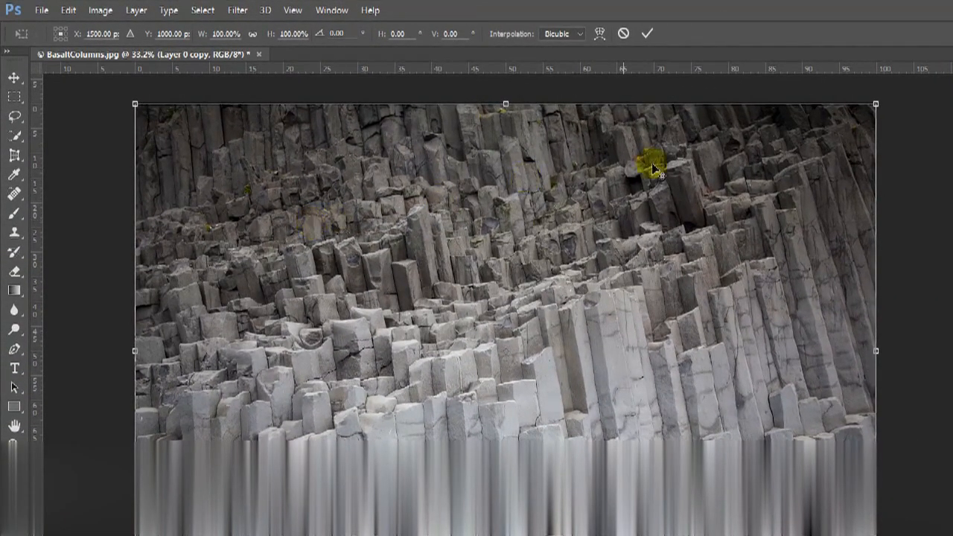
drag(875, 105, 790, 198)
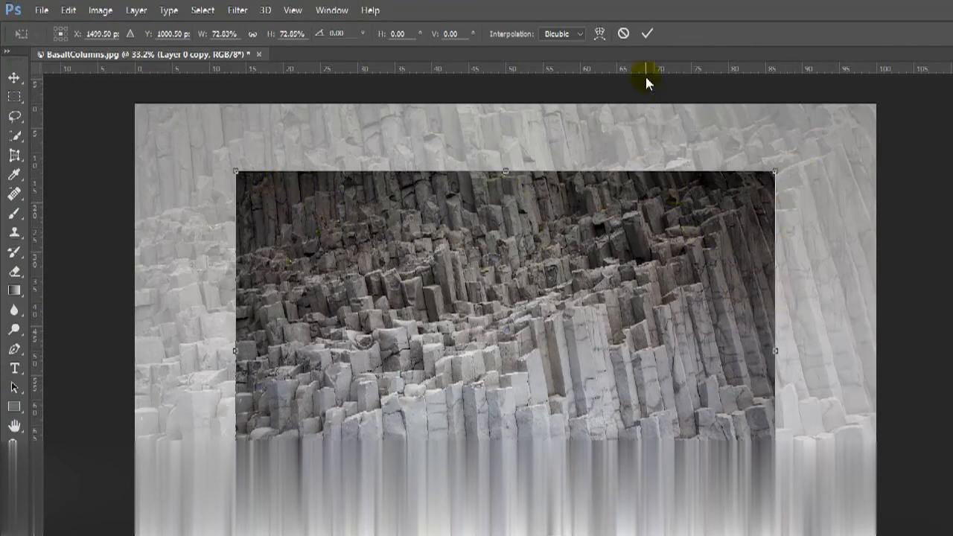
click(647, 32)
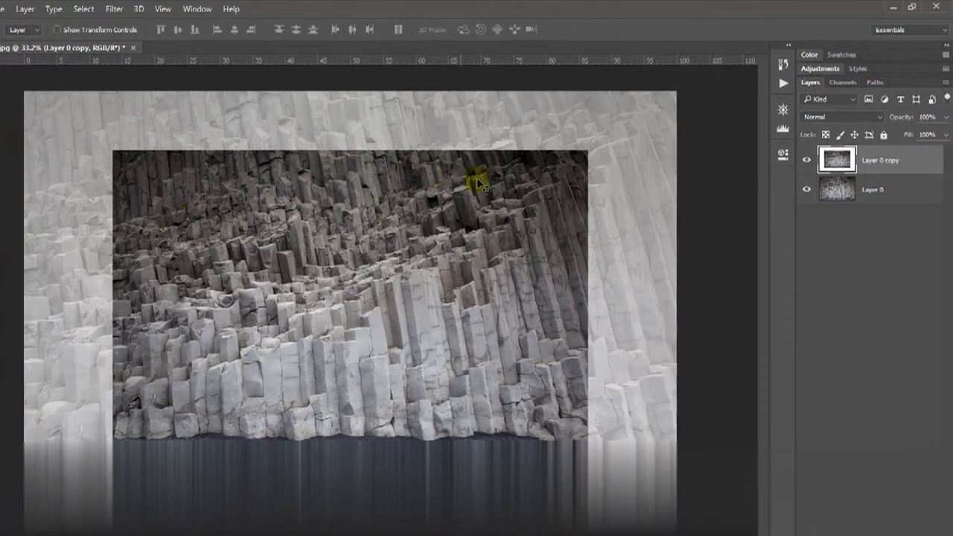
double_click(922, 164)
drag(659, 102, 468, 112)
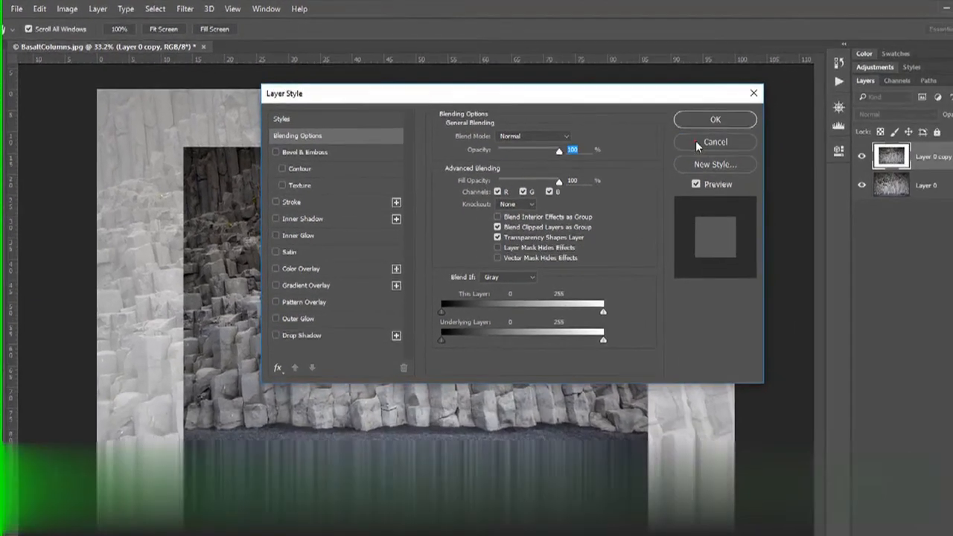
click(696, 142)
Add a Drop Shadow layer style to Layer 0 copy with its opacity set to 68%.
click(941, 156)
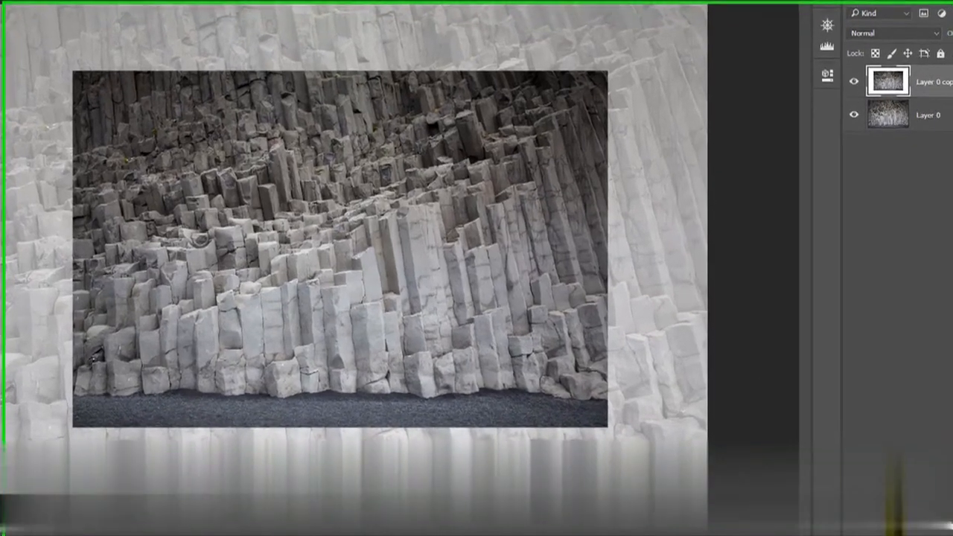
click(879, 528)
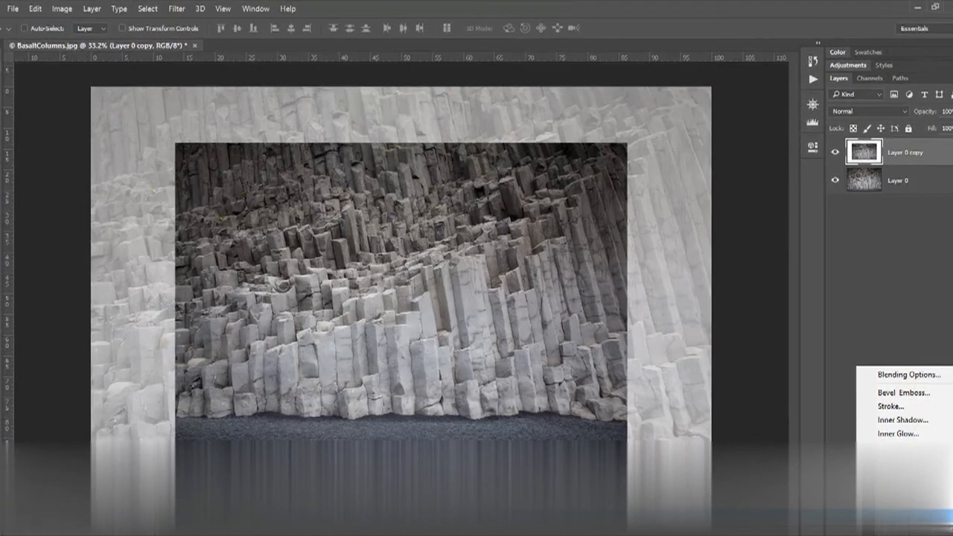
click(938, 512)
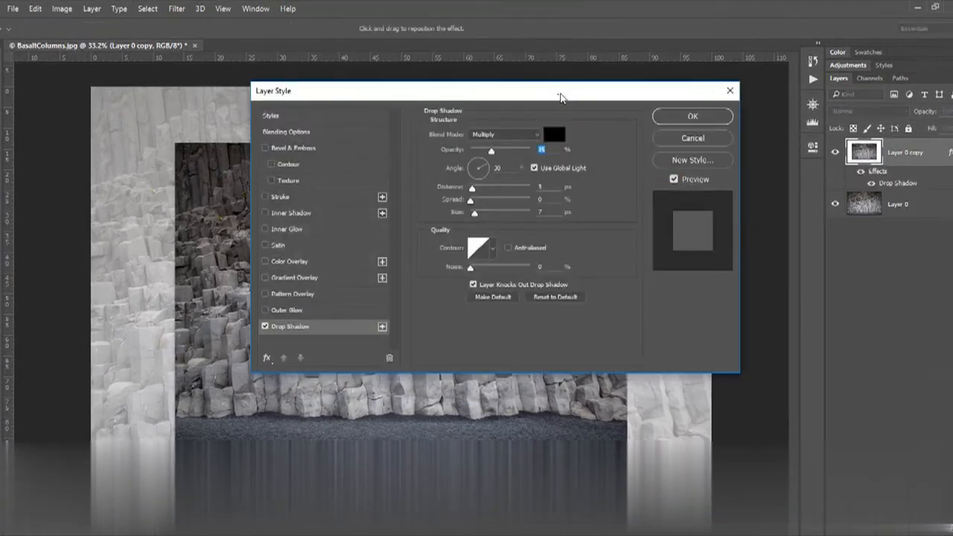
drag(561, 97, 621, 90)
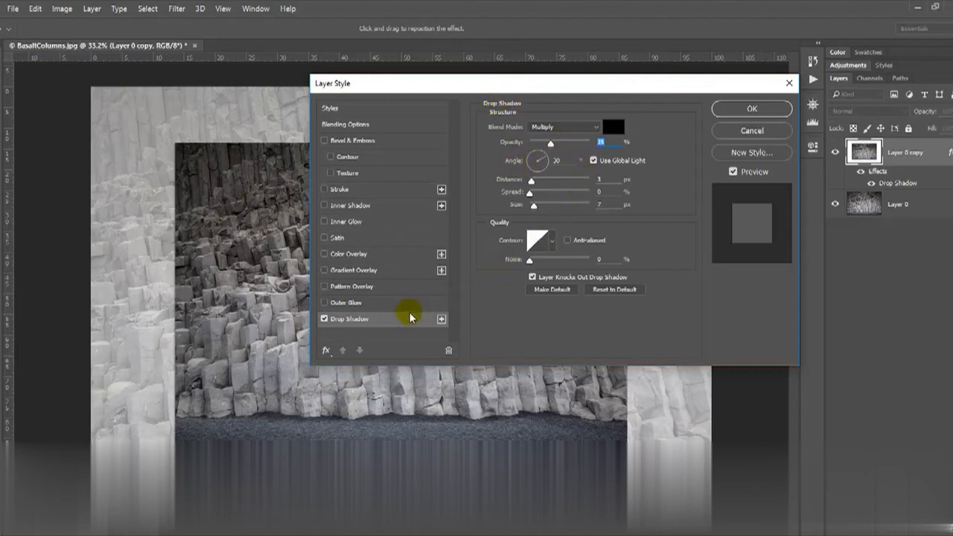
drag(559, 83, 649, 46)
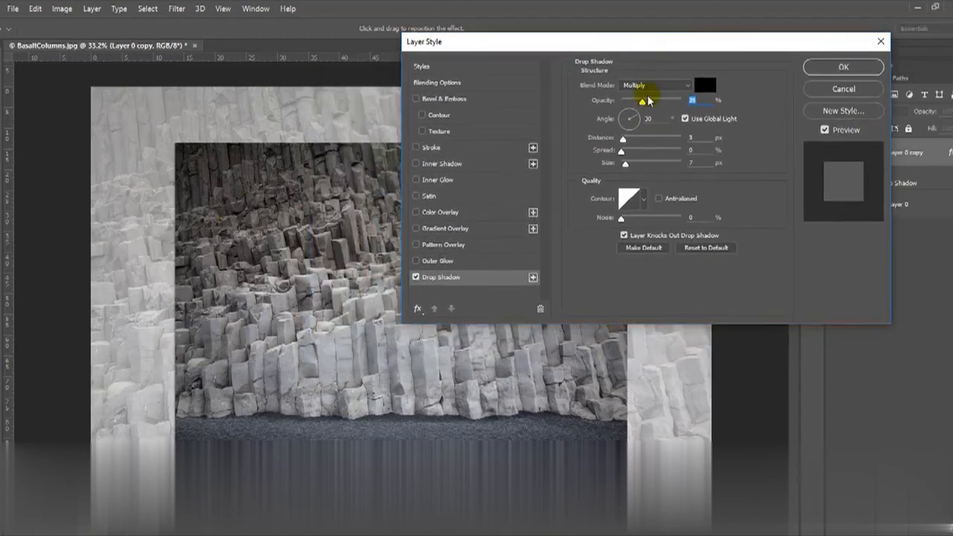
drag(641, 104, 661, 104)
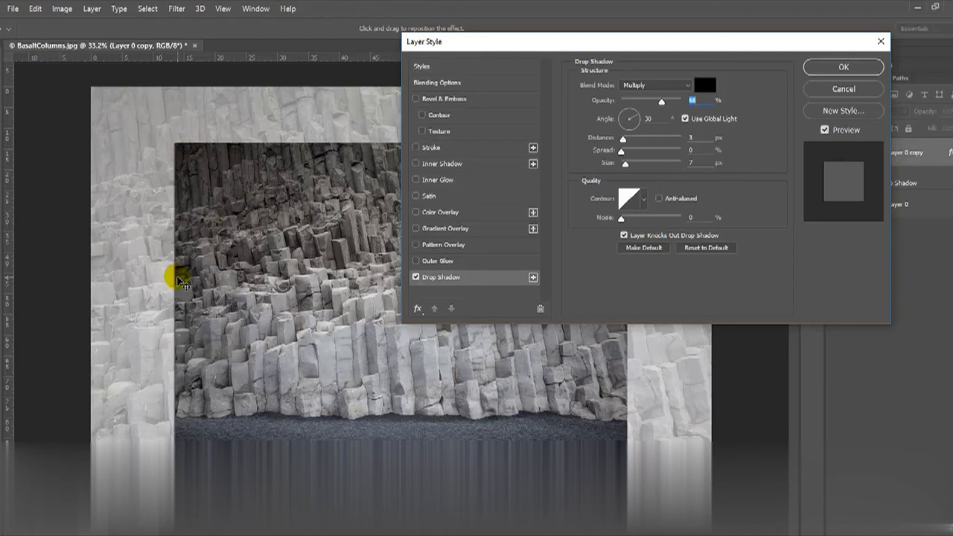
Set the drop shadow's angle to 133°, distance to about 43 px, spread to 31% and size to about 29 px, and apply the style.
drag(295, 214, 272, 210)
drag(273, 212, 305, 226)
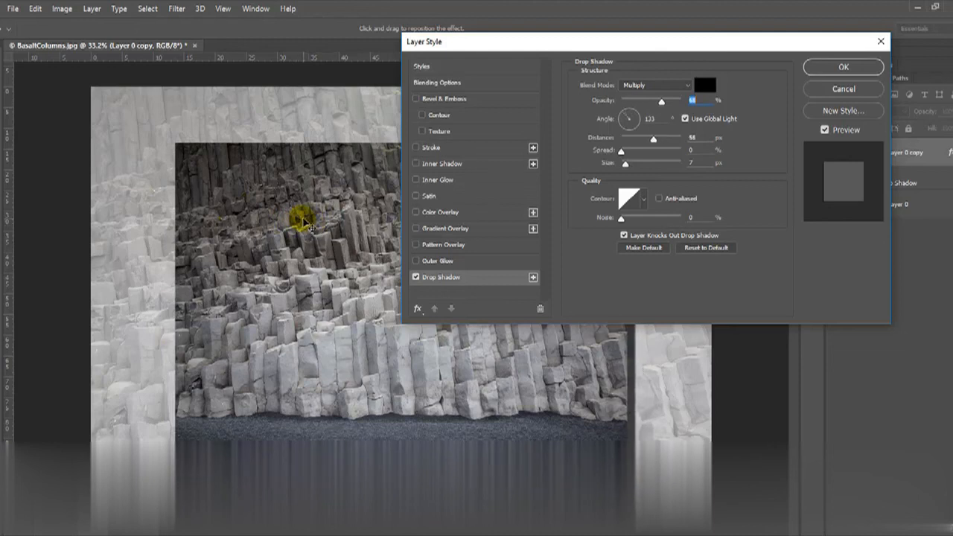
mouse_move(660, 137)
mouse_down()
mouse_move(651, 143)
mouse_move(673, 141)
mouse_move(649, 149)
mouse_up()
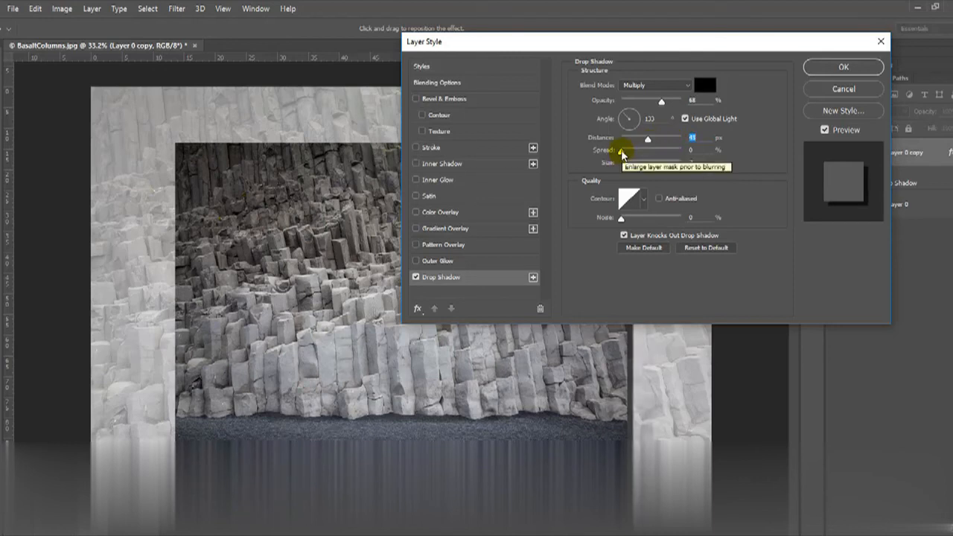
drag(622, 152, 632, 172)
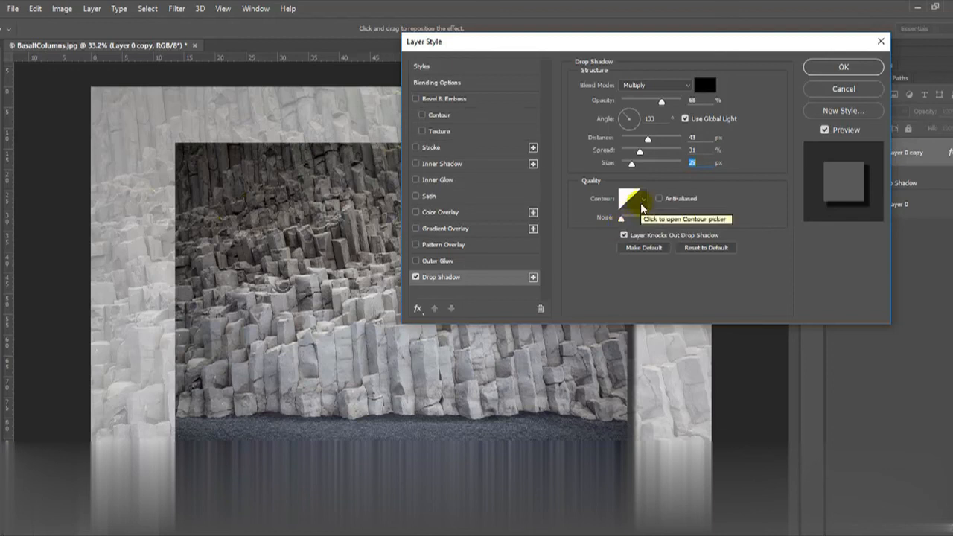
click(815, 67)
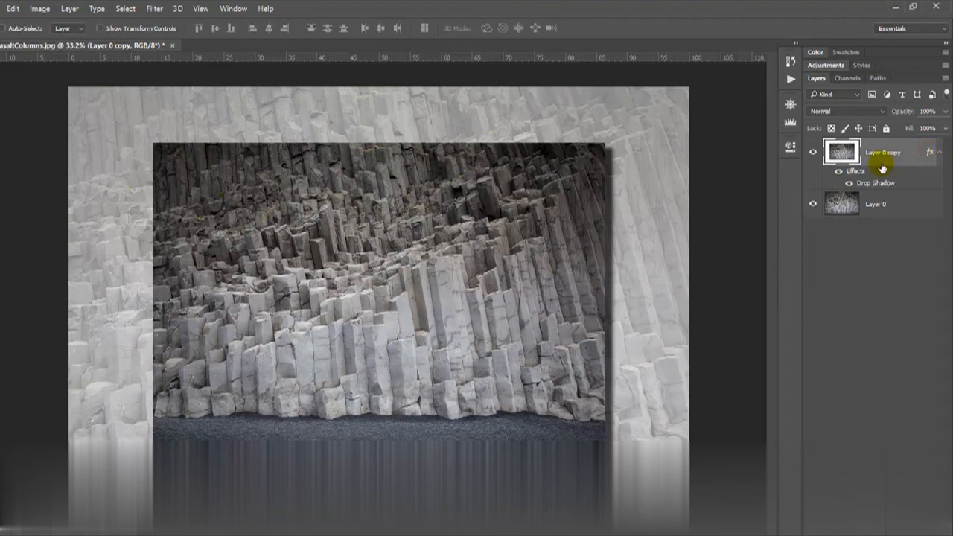
Compare Layer 0 copy without and with its Drop Shadow effect, and collapse the layer's effects list.
click(848, 186)
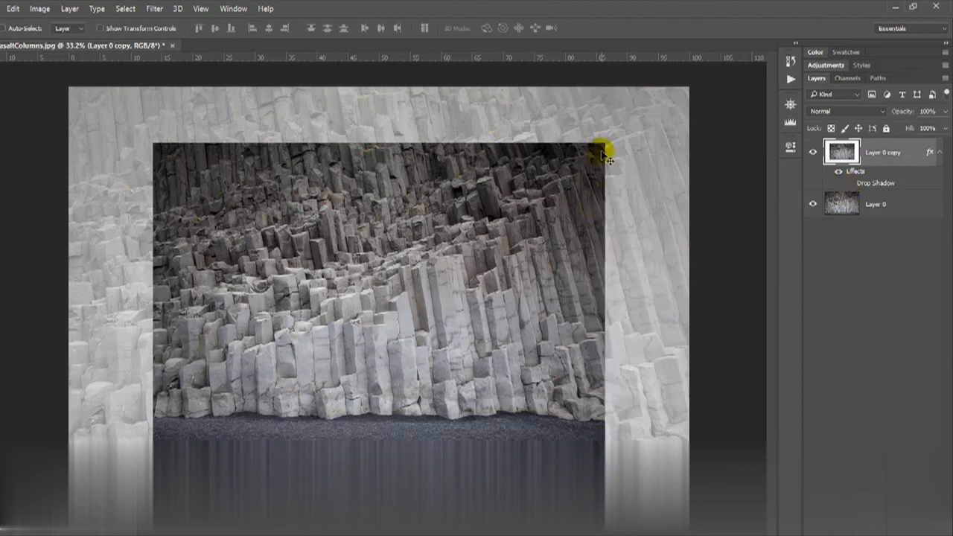
click(849, 185)
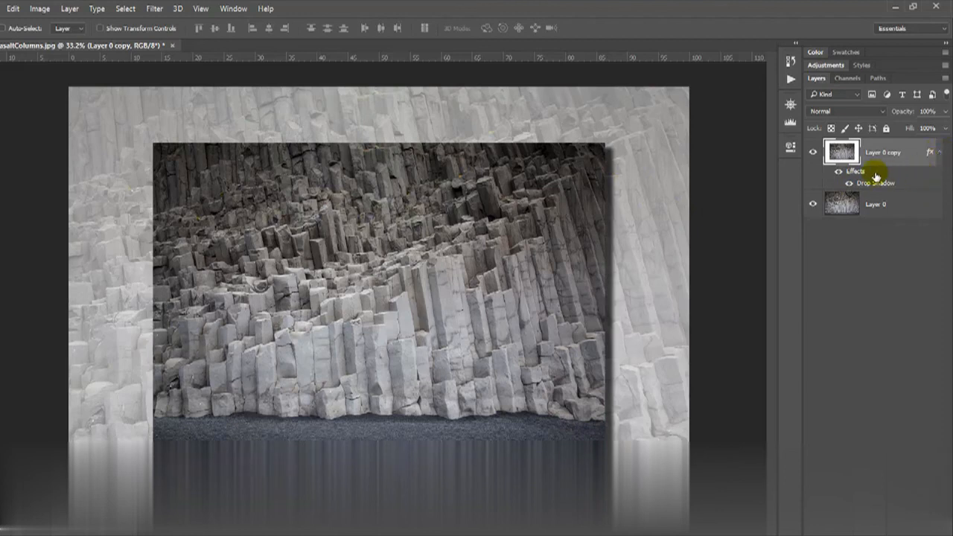
click(940, 155)
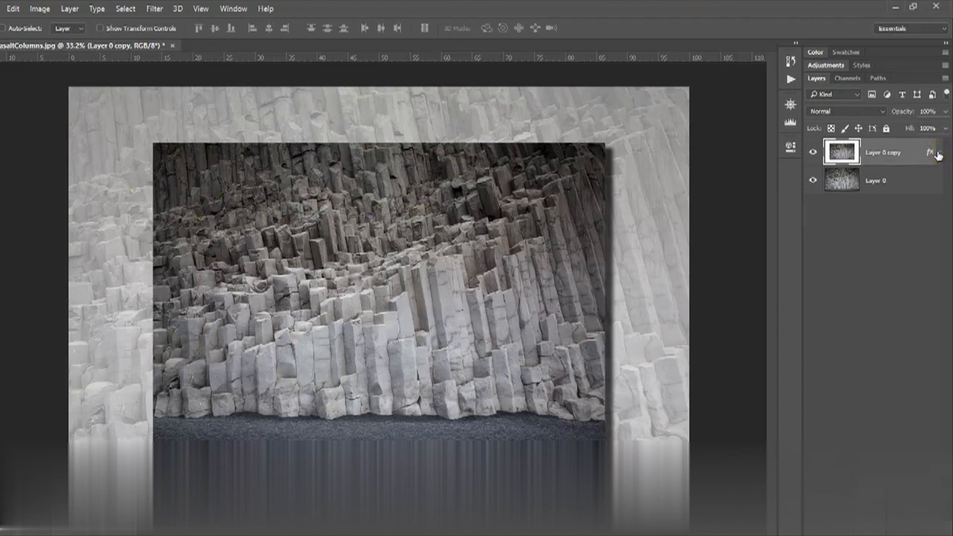
click(938, 155)
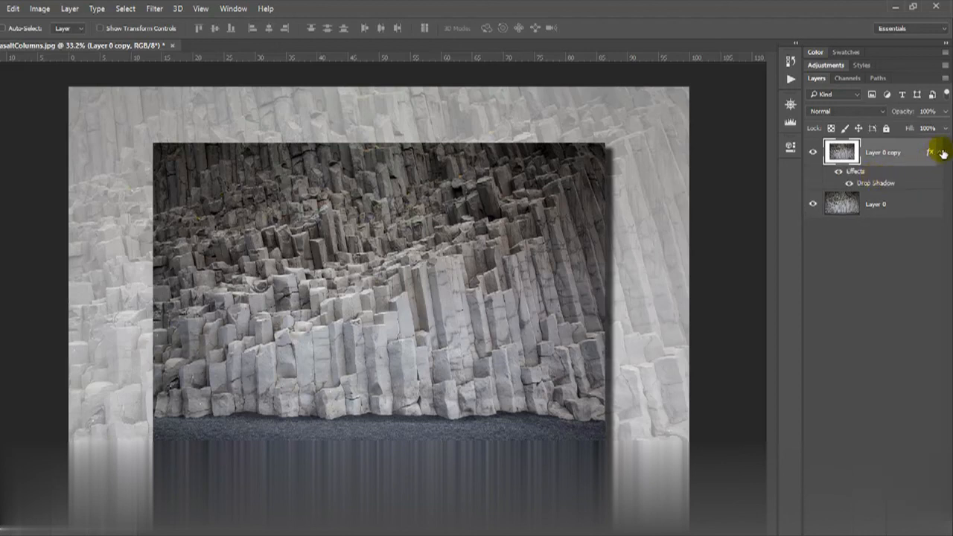
click(940, 154)
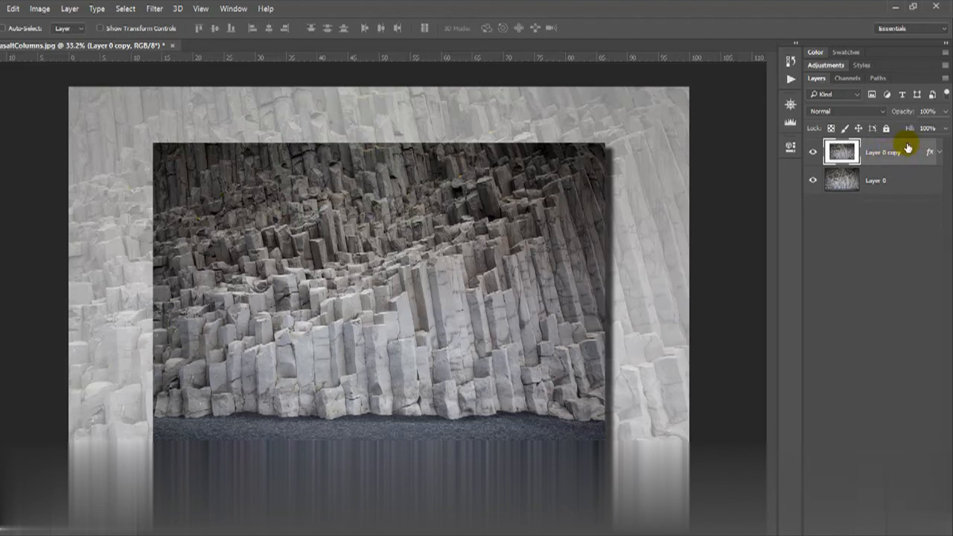
Try duplicating Layer 0 copy together with its drop shadow, and delete the duplicate.
drag(907, 147, 908, 428)
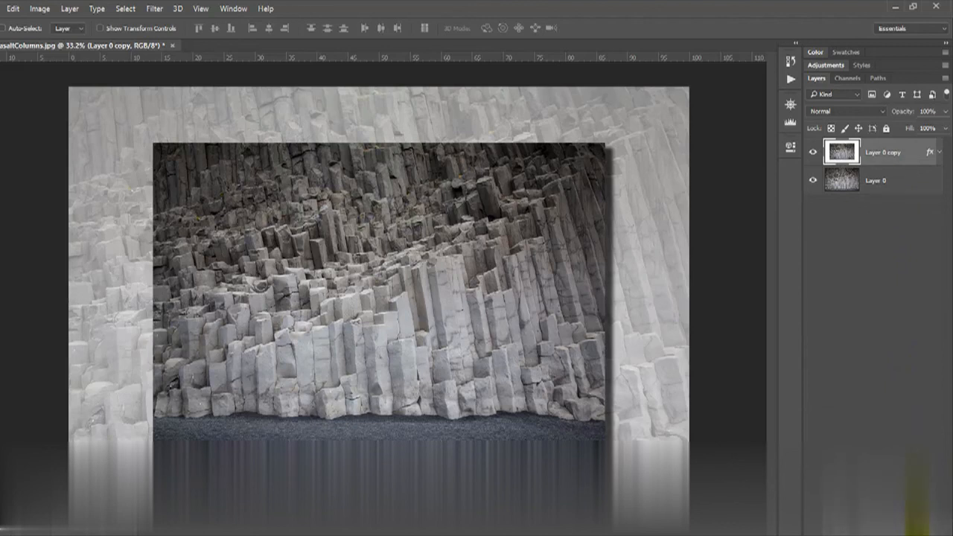
key(ctrl+j)
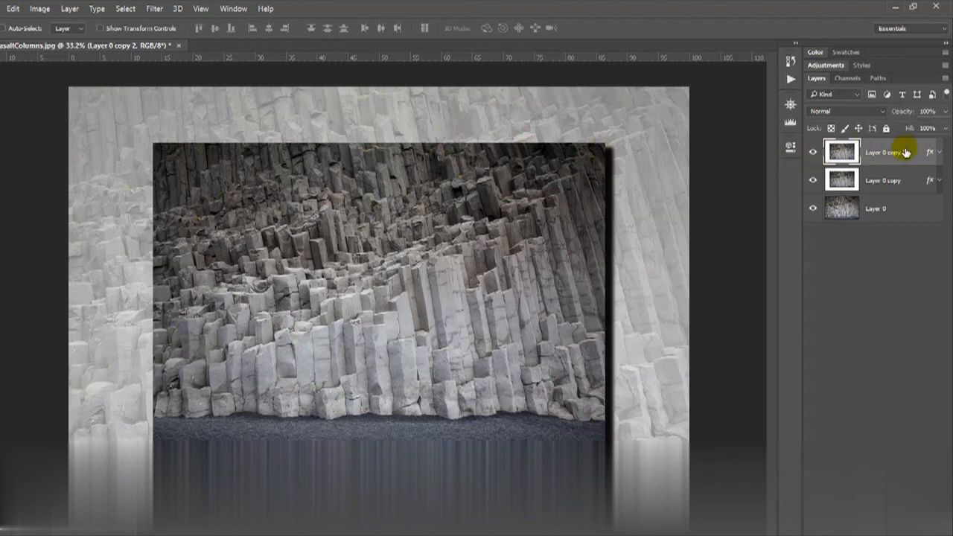
drag(907, 149, 930, 530)
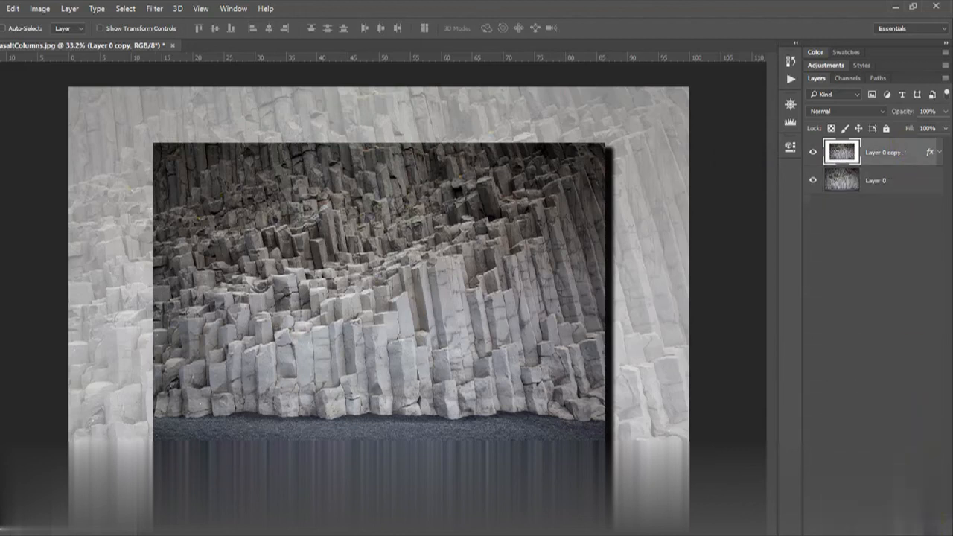